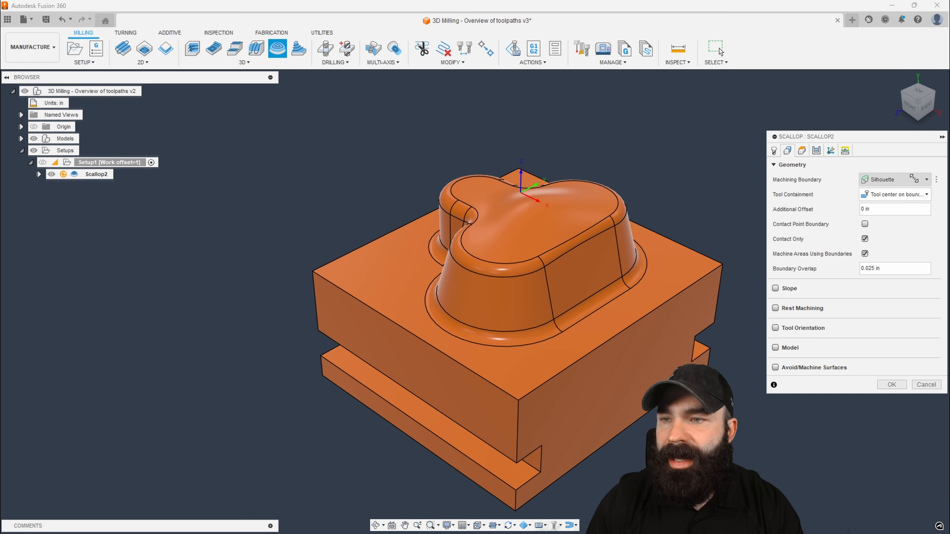
Set the machining boundary to a selection of the closed outline around the raised shape's base and enable Contact Point Boundary
{"action": "left_click", "coordinate": [894, 180]}
{"action": "left_click", "coordinate": [898, 210]}
{"action": "left_click", "coordinate": [623, 295]}
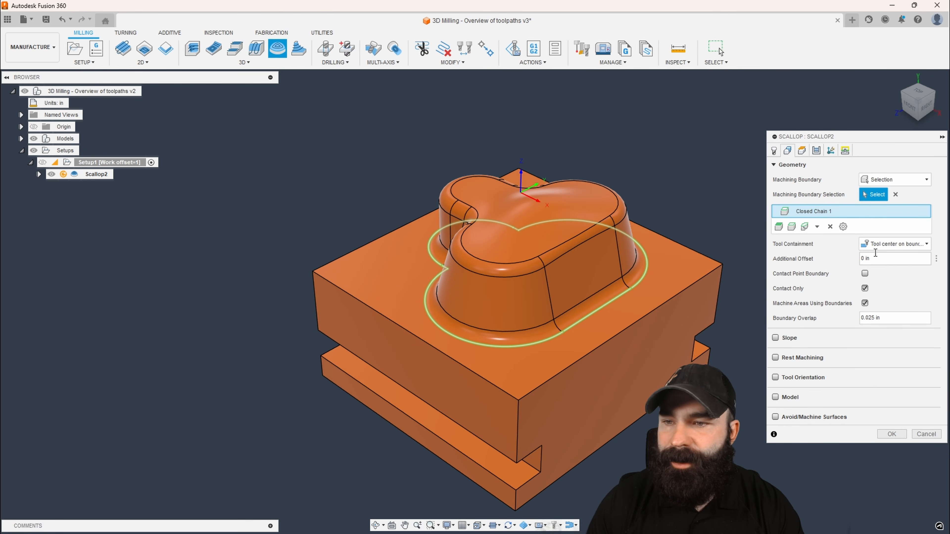
{"action": "left_click", "coordinate": [857, 274]}
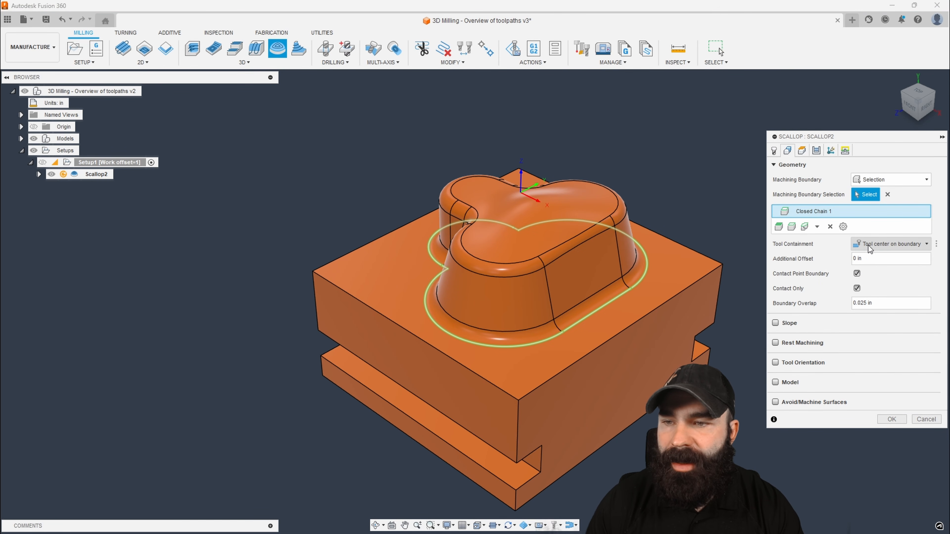
Assign tool 2, the 1/4" R1/8" ball end mill, to the Scallop operation
{"action": "left_click", "coordinate": [774, 150]}
{"action": "left_click", "coordinate": [853, 180]}
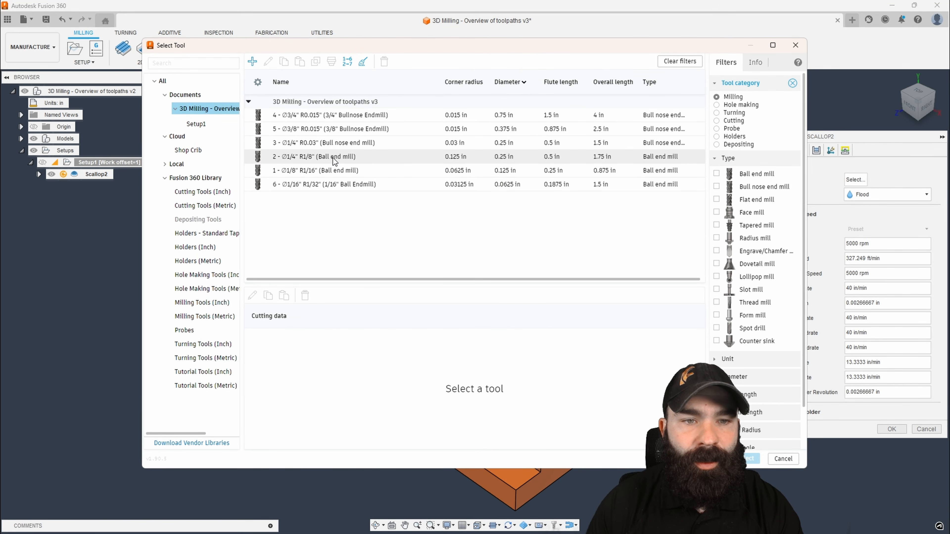
{"action": "left_click", "coordinate": [334, 159]}
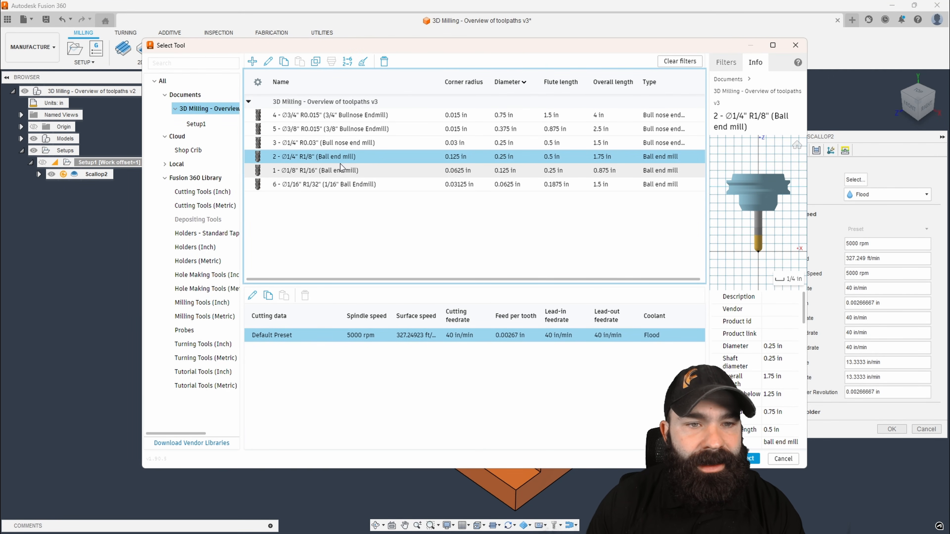
{"action": "left_click", "coordinate": [747, 459]}
Set the Scallop passes' stepover to 0.02 in and generate the toolpath
{"action": "left_click", "coordinate": [817, 151]}
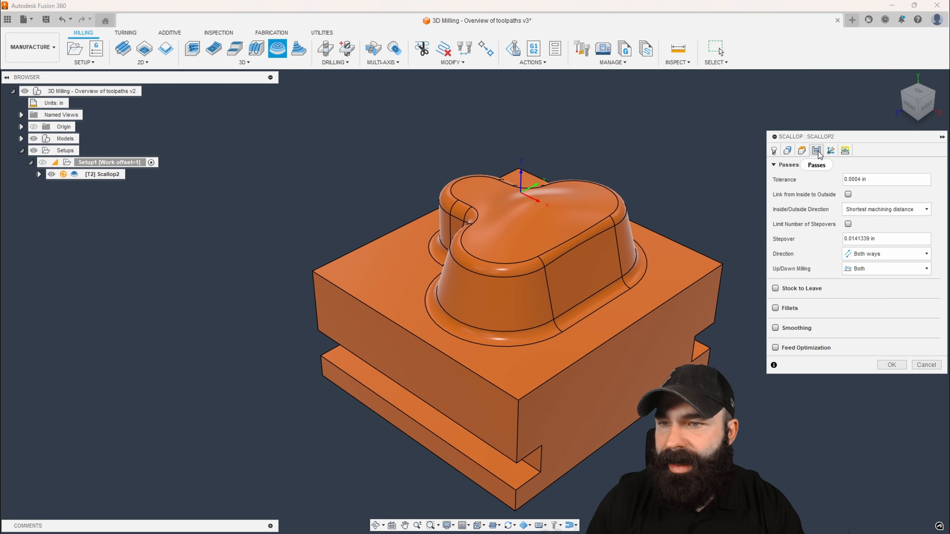
{"action": "left_click", "coordinate": [868, 239]}
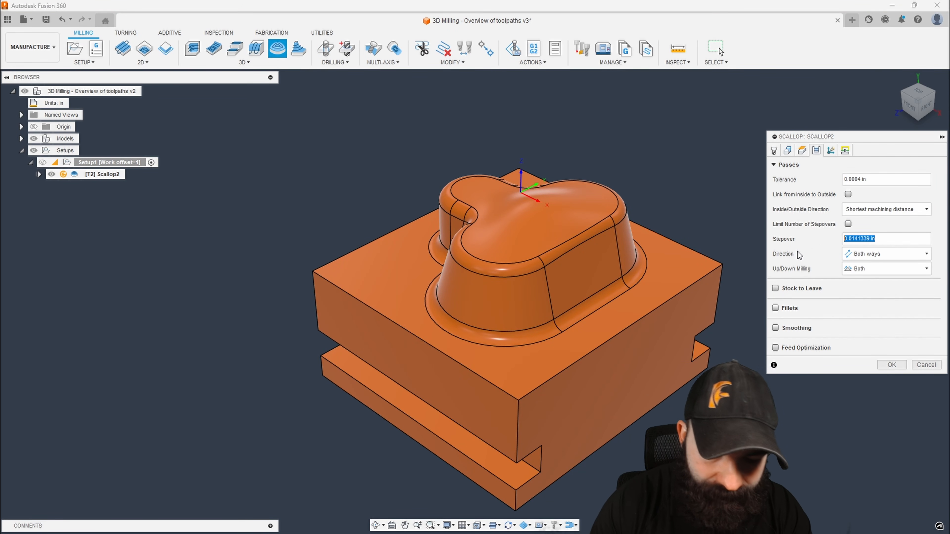
{"action": "type", "text": ".02"}
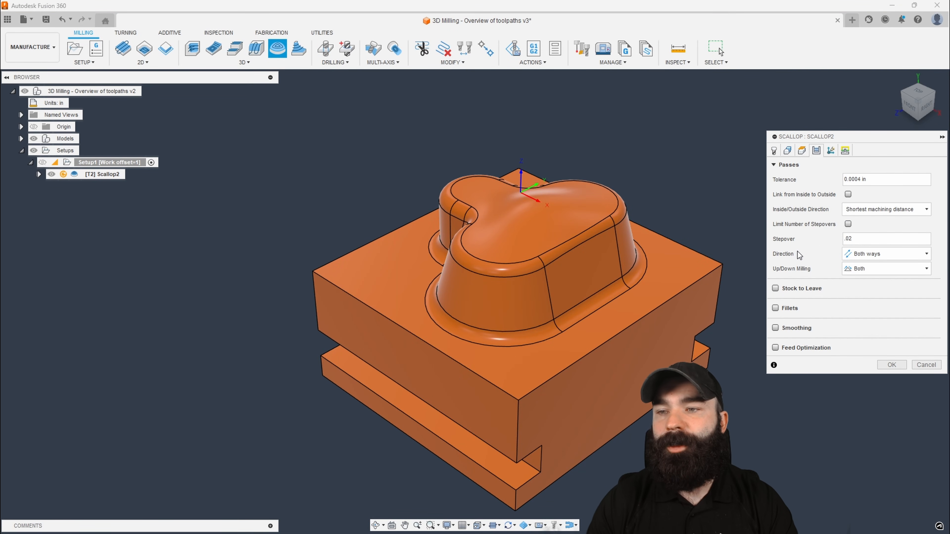
{"action": "key", "text": "Return"}
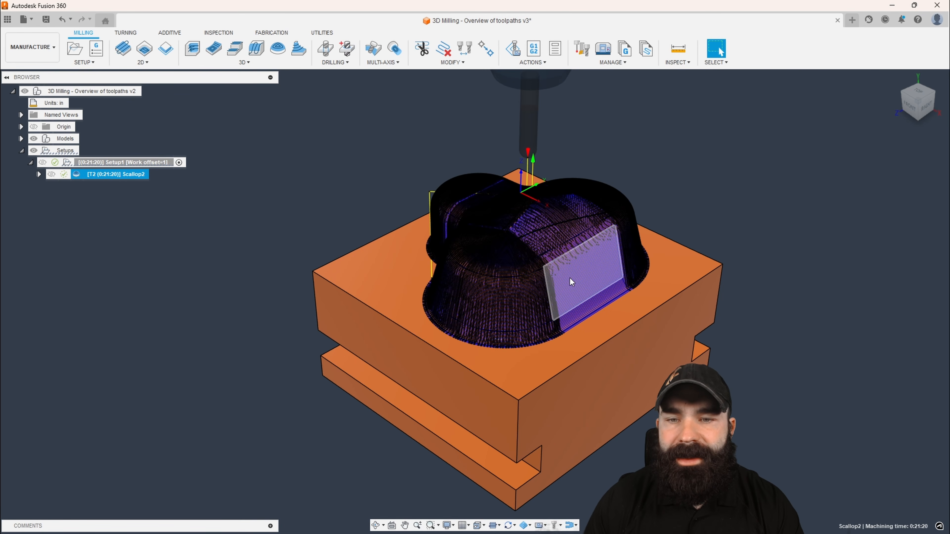
Examine the toolpath's point spacing on the flat and curved side walls and expand the Scallop operation to check its file size
{"action": "left_click", "coordinate": [492, 526]}
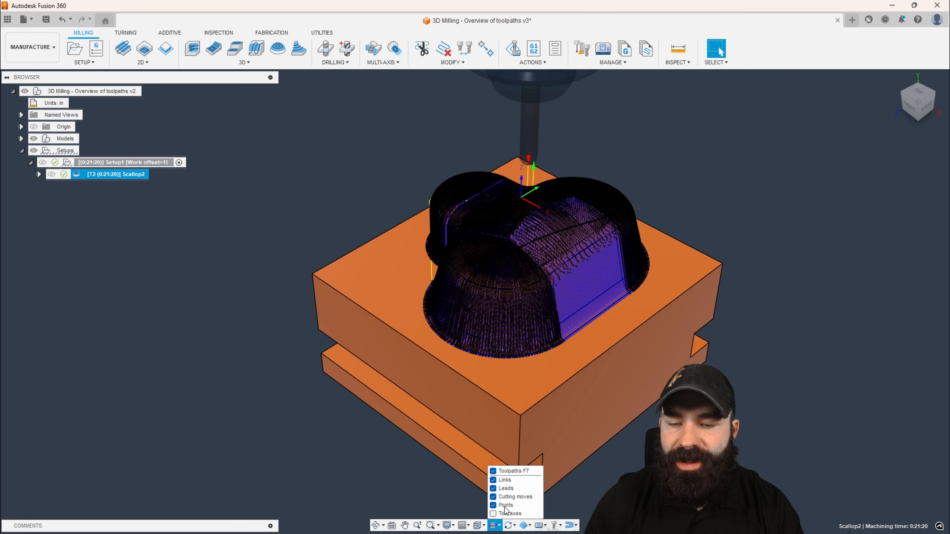
{"action": "left_click", "coordinate": [265, 411]}
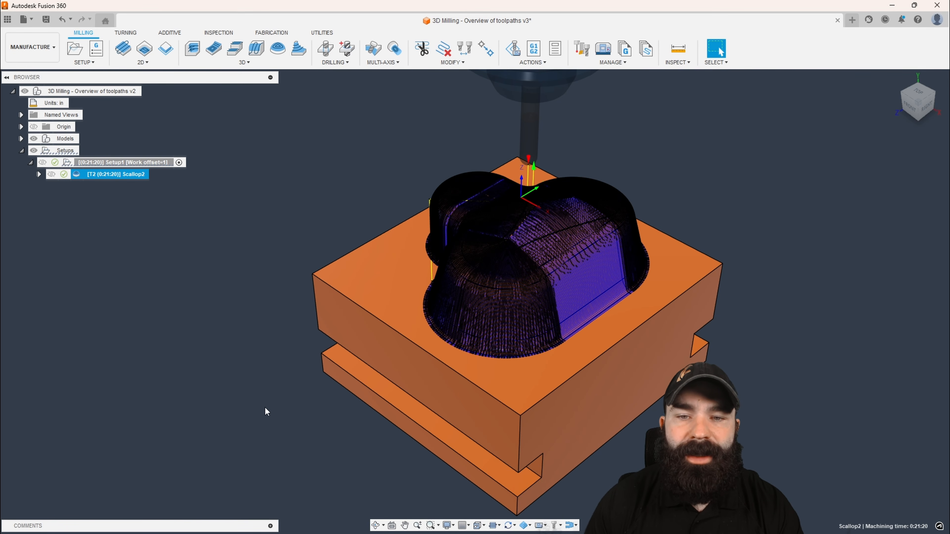
{"action": "left_click", "coordinate": [93, 174]}
{"action": "middle_click_drag", "start_coordinate": [322, 228], "coordinate": [252, 240], "text": "shift"}
{"action": "left_click", "coordinate": [720, 48]}
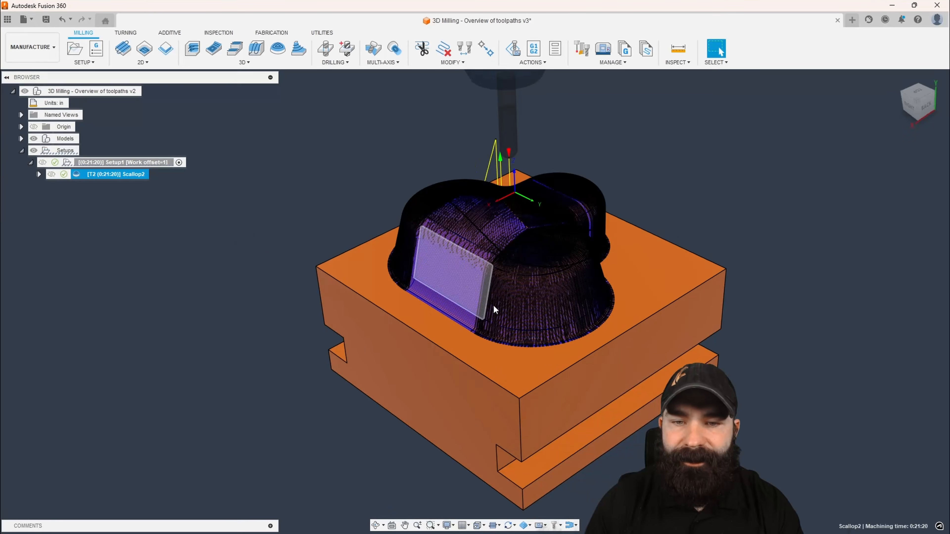
{"action": "scroll", "coordinate": [494, 305], "scroll_direction": "up", "scroll_amount": 5}
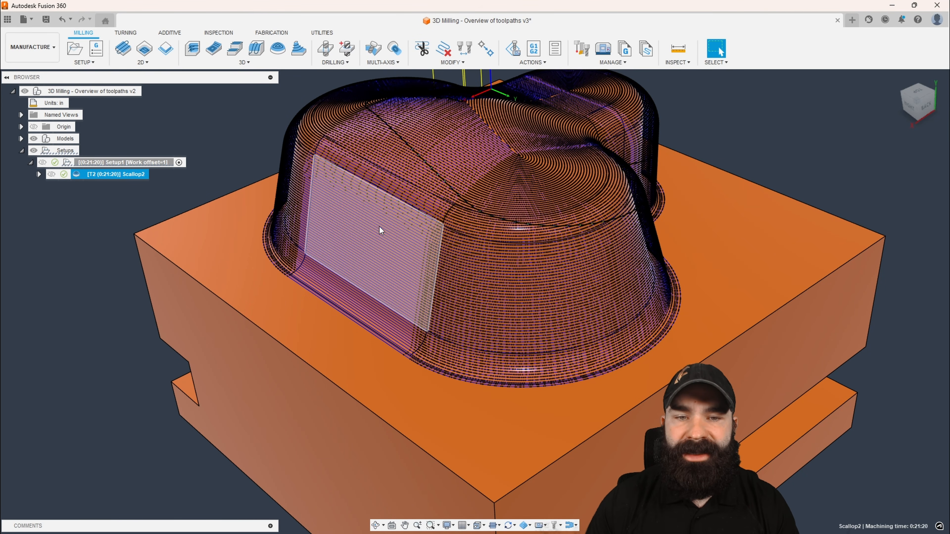
{"action": "scroll", "coordinate": [411, 234], "scroll_direction": "up", "scroll_amount": 8}
{"action": "scroll", "coordinate": [423, 239], "scroll_direction": "up", "scroll_amount": 2}
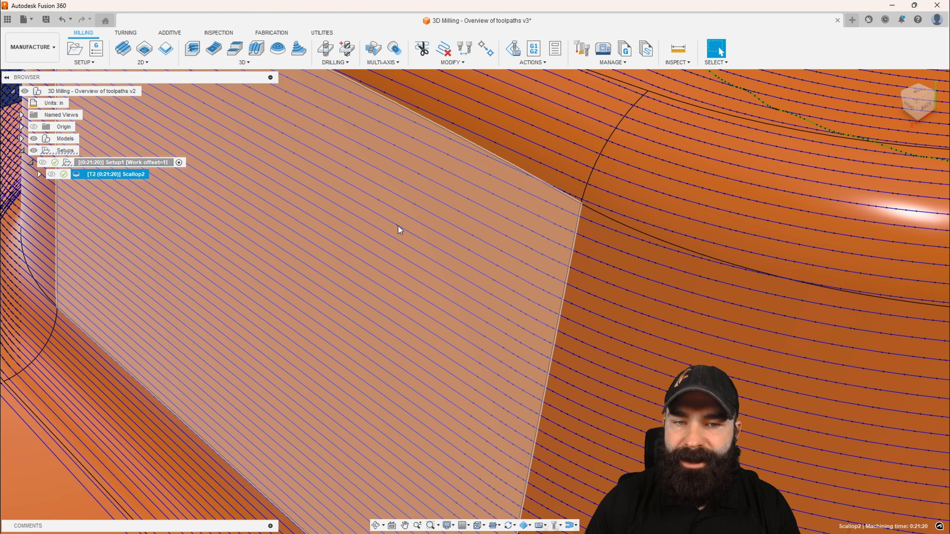
{"action": "scroll", "coordinate": [472, 285], "scroll_direction": "down", "scroll_amount": 2}
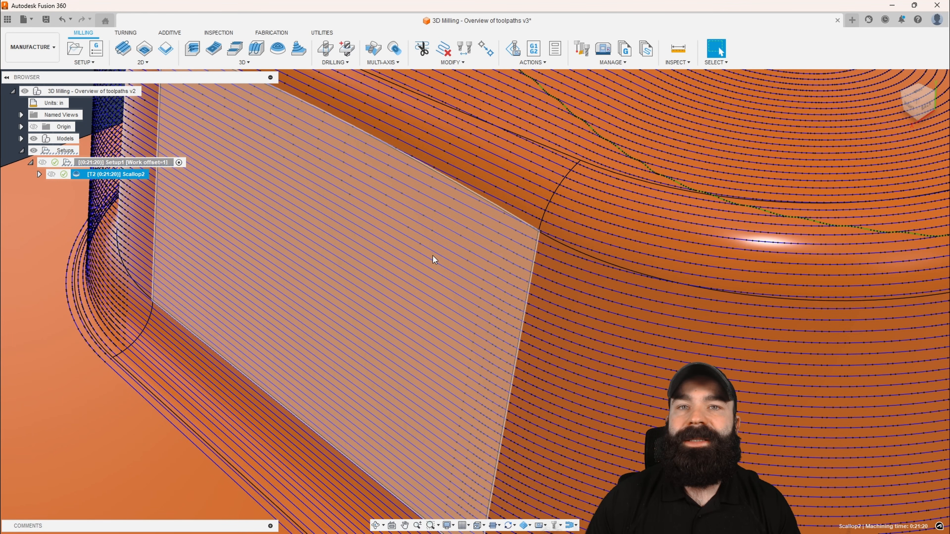
{"action": "scroll", "coordinate": [438, 301], "scroll_direction": "down", "scroll_amount": 2}
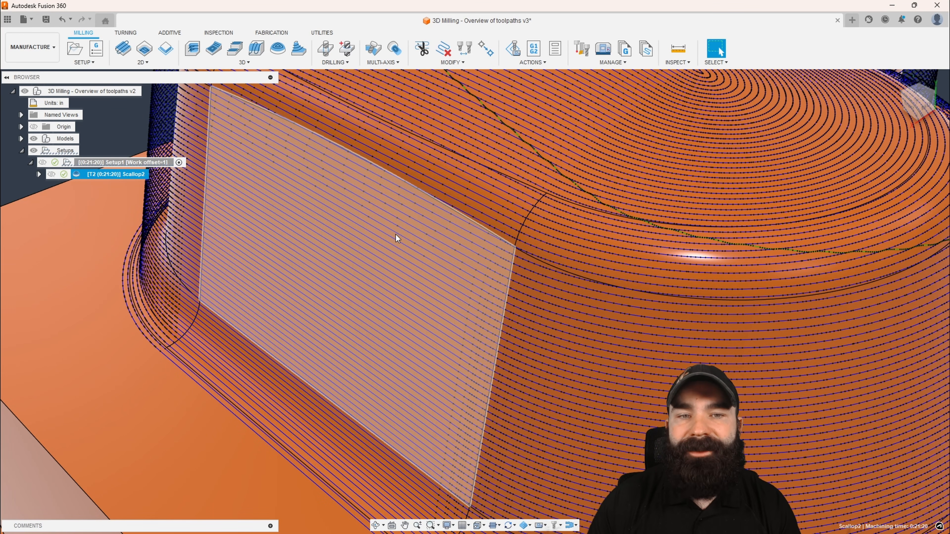
{"action": "scroll", "coordinate": [396, 235], "scroll_direction": "down", "scroll_amount": 4}
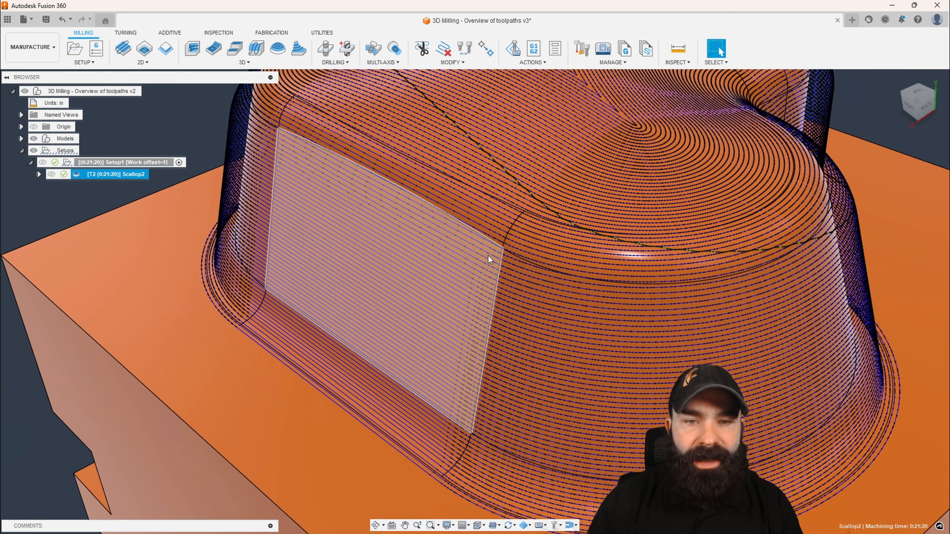
{"action": "scroll", "coordinate": [470, 273], "scroll_direction": "down", "scroll_amount": 2}
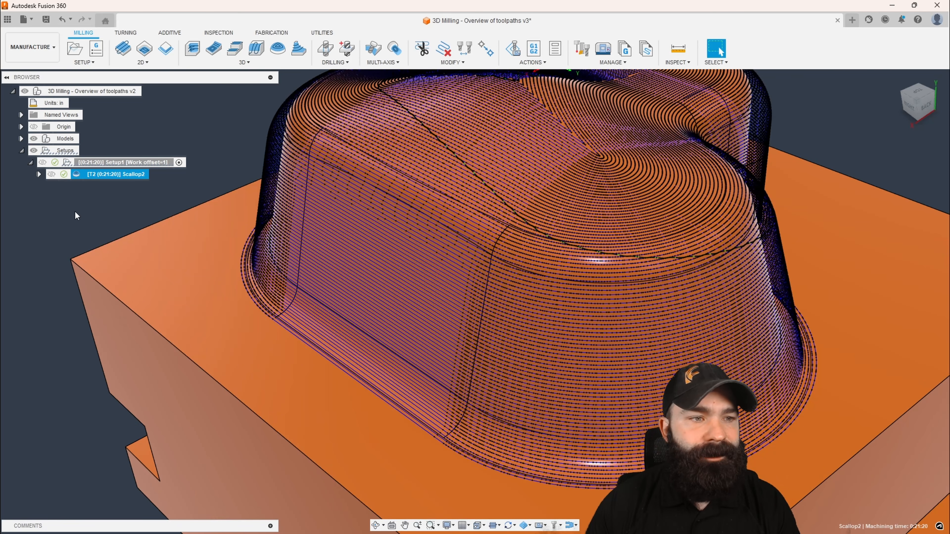
{"action": "left_click", "coordinate": [39, 175]}
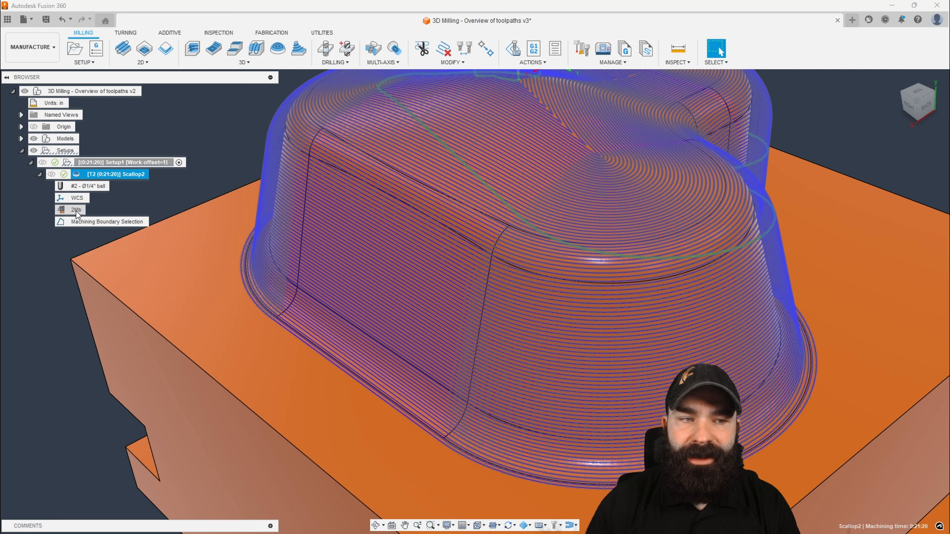
{"action": "middle_click_drag", "start_coordinate": [261, 258], "coordinate": [432, 327], "text": "shift"}
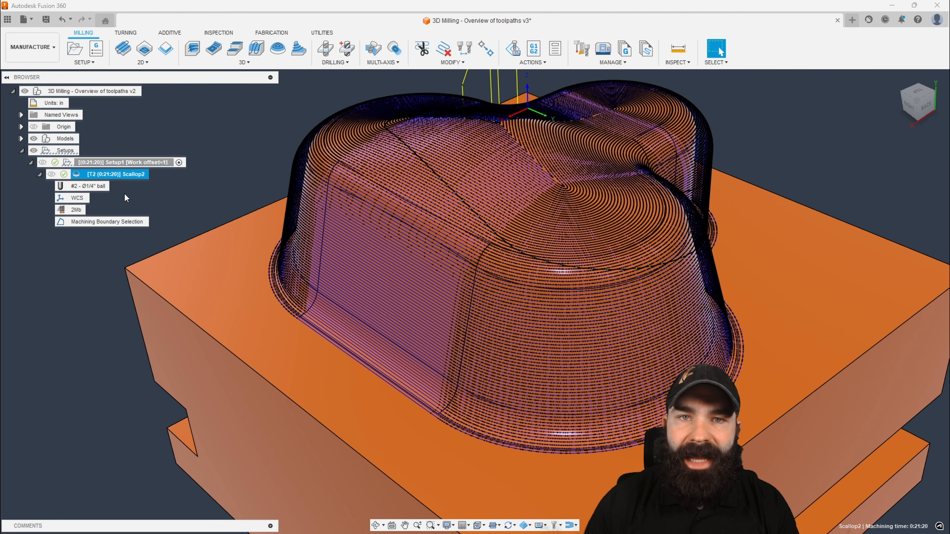
Edit the Scallop operation's passes, set the tolerance to 0.0015 in and regenerate the toolpath
{"action": "double_click", "coordinate": [78, 175]}
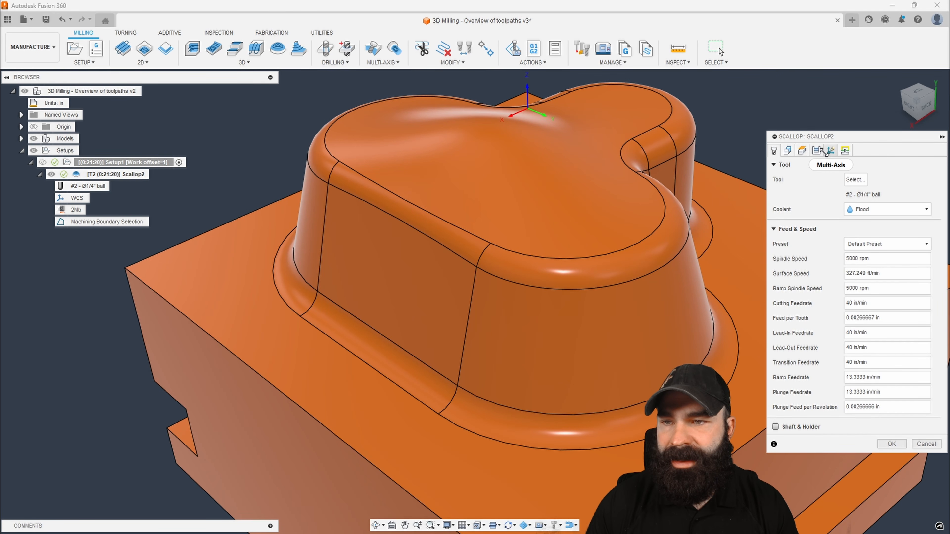
{"action": "left_click", "coordinate": [819, 152]}
{"action": "left_click_drag", "start_coordinate": [873, 181], "coordinate": [852, 182]}
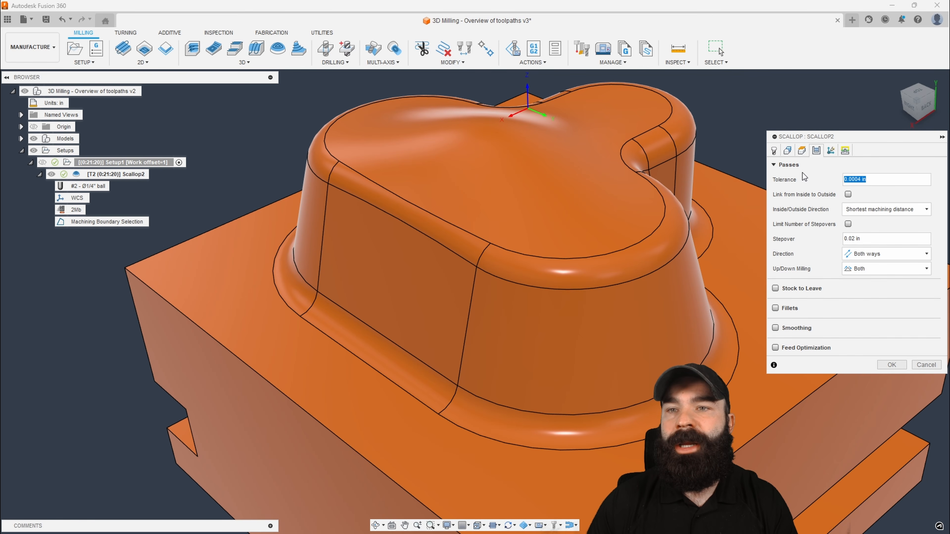
{"action": "left_click_drag", "start_coordinate": [854, 180], "coordinate": [860, 181]}
{"action": "type", "text": "15"}
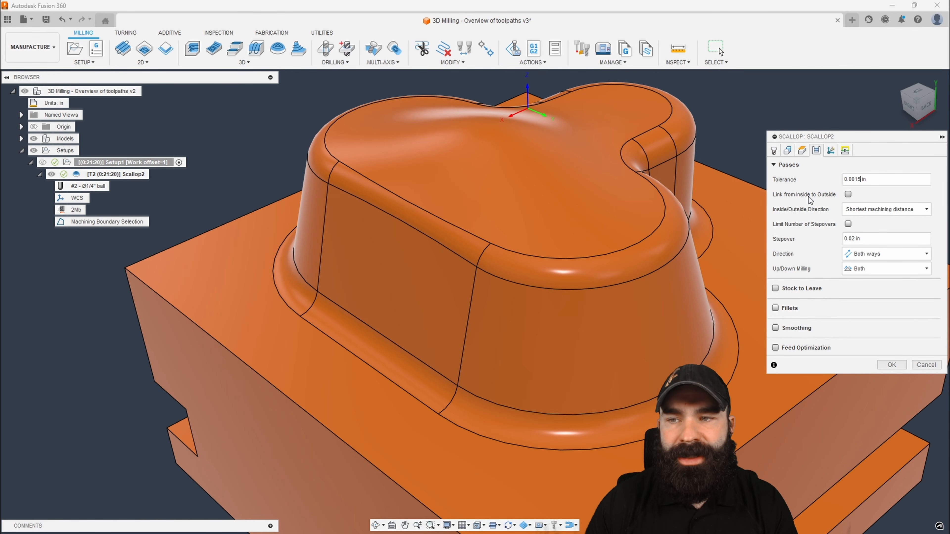
{"action": "left_click", "coordinate": [891, 365]}
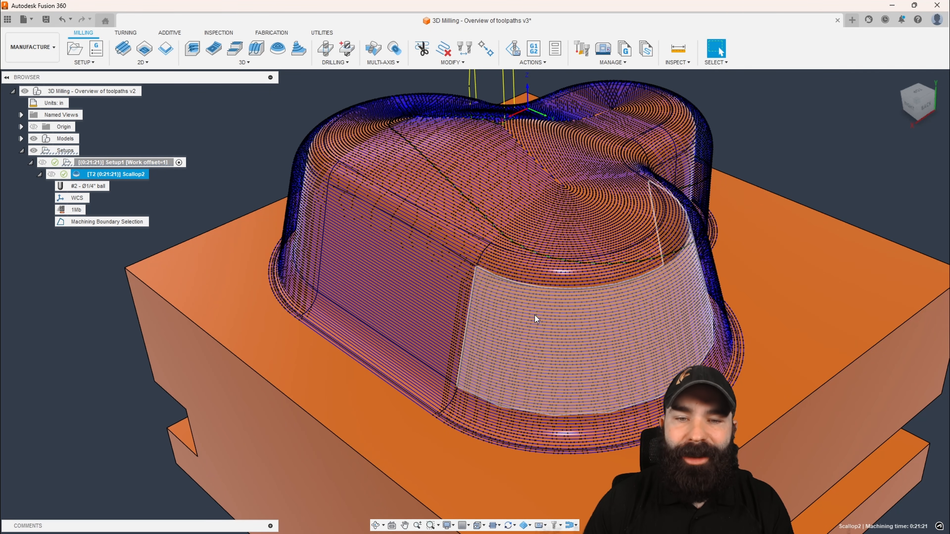
Change the Scallop operation's tolerance to 0.05 in and regenerate the toolpath
{"action": "scroll", "coordinate": [364, 282], "scroll_direction": "down", "scroll_amount": 2}
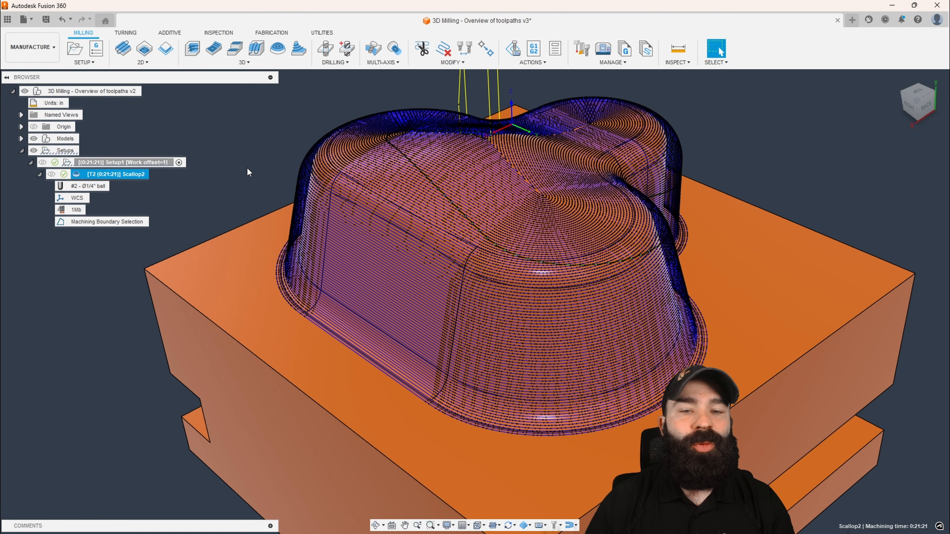
{"action": "scroll", "coordinate": [480, 303], "scroll_direction": "up", "scroll_amount": 2}
{"action": "scroll", "coordinate": [479, 305], "scroll_direction": "up", "scroll_amount": 2}
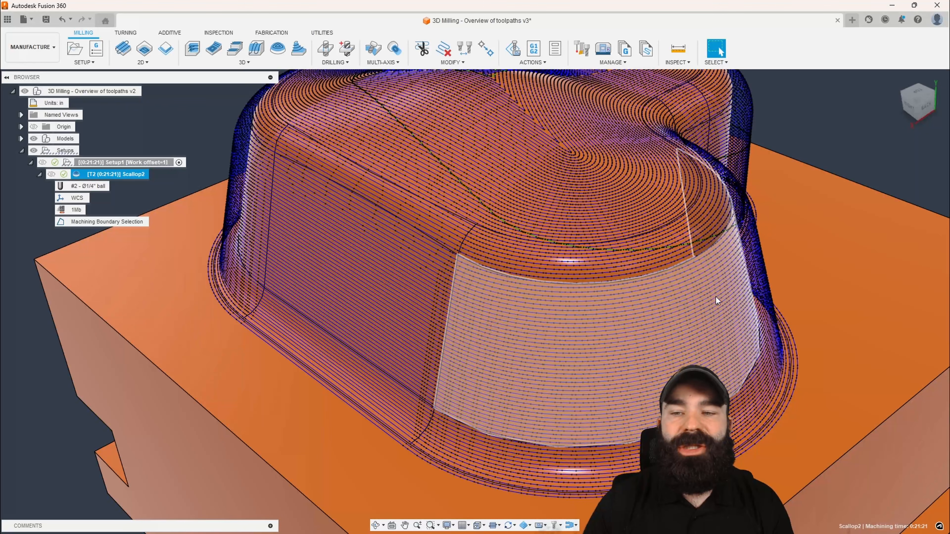
{"action": "scroll", "coordinate": [611, 342], "scroll_direction": "down", "scroll_amount": 2}
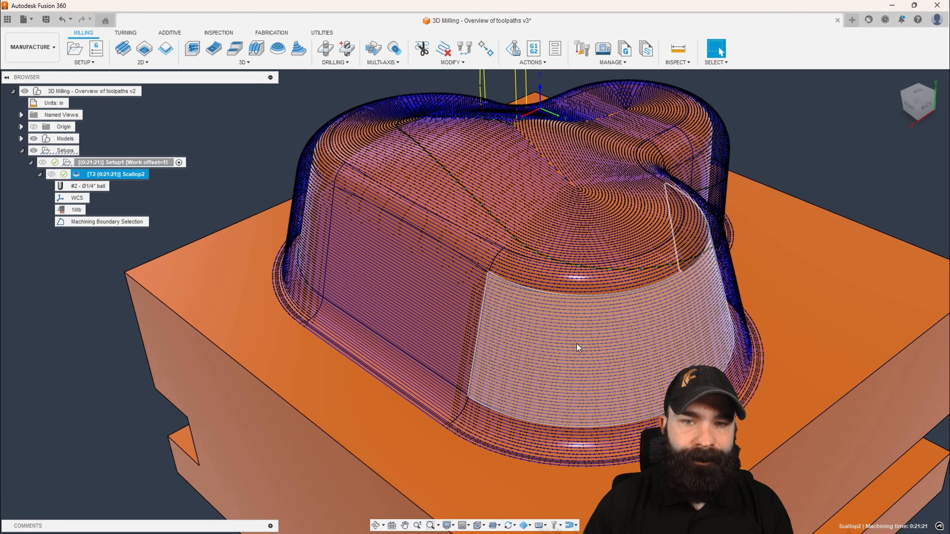
{"action": "scroll", "coordinate": [568, 344], "scroll_direction": "down", "scroll_amount": 1}
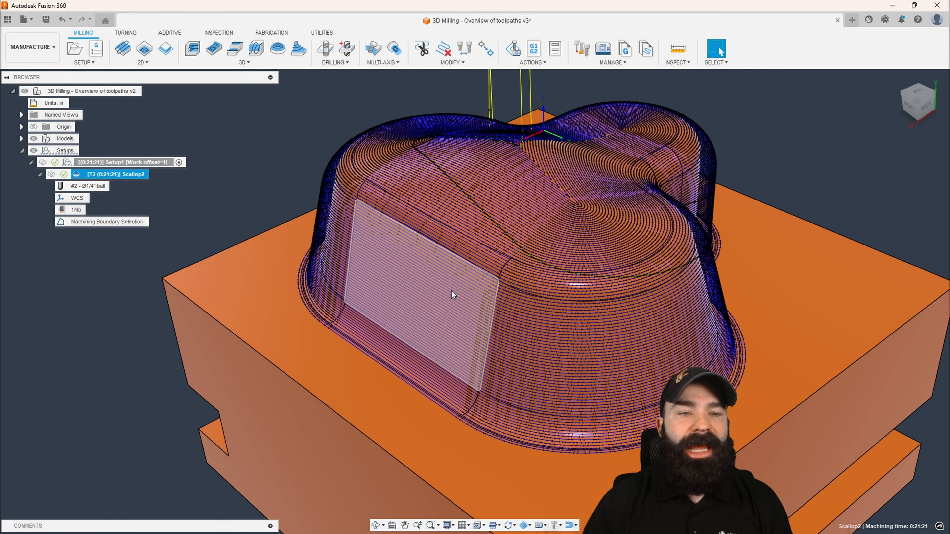
{"action": "double_click", "coordinate": [76, 176]}
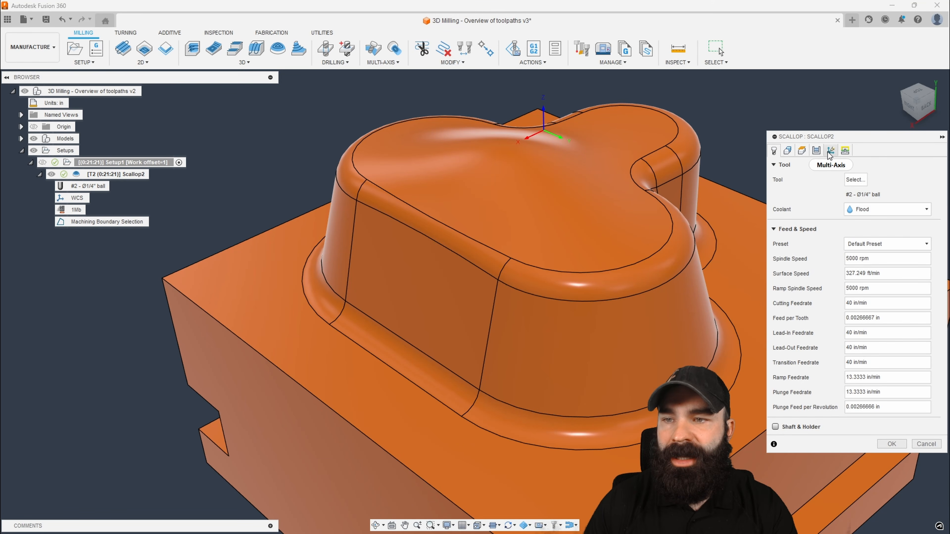
{"action": "left_click", "coordinate": [817, 151]}
{"action": "left_click_drag", "start_coordinate": [851, 179], "coordinate": [861, 179]}
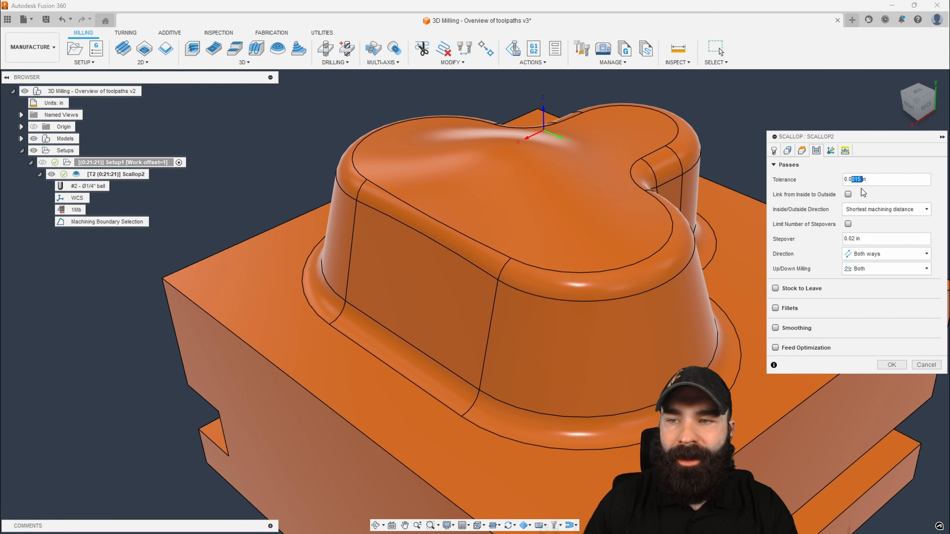
{"action": "type", "text": "5"}
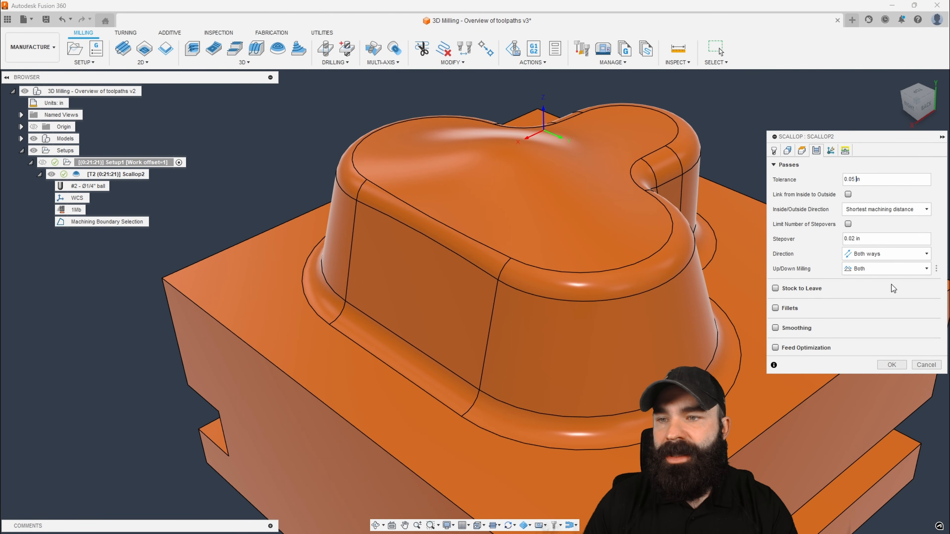
{"action": "left_click", "coordinate": [892, 365]}
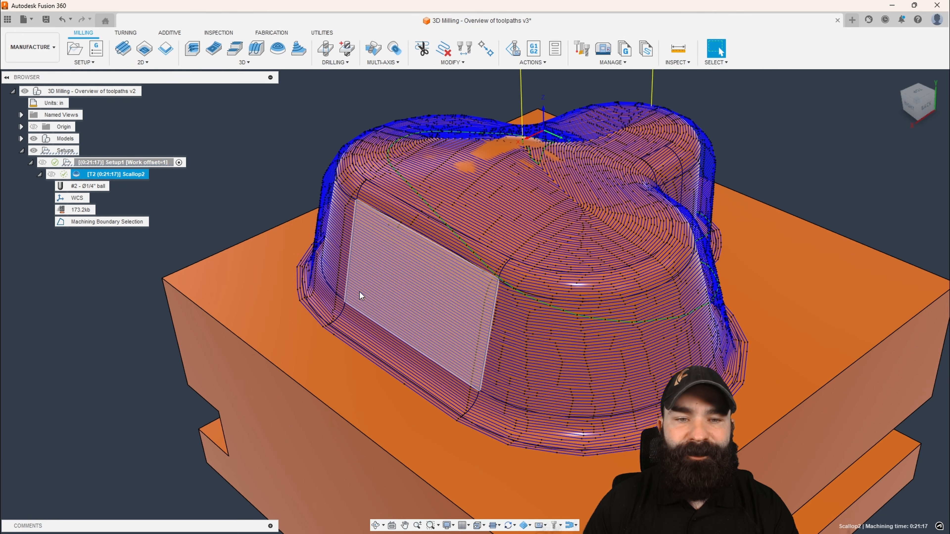
Examine the regenerated toolpath from the top view, checking its curved outer passes and the upper surface
{"action": "middle_click_drag", "start_coordinate": [531, 366], "coordinate": [533, 371], "text": "shift"}
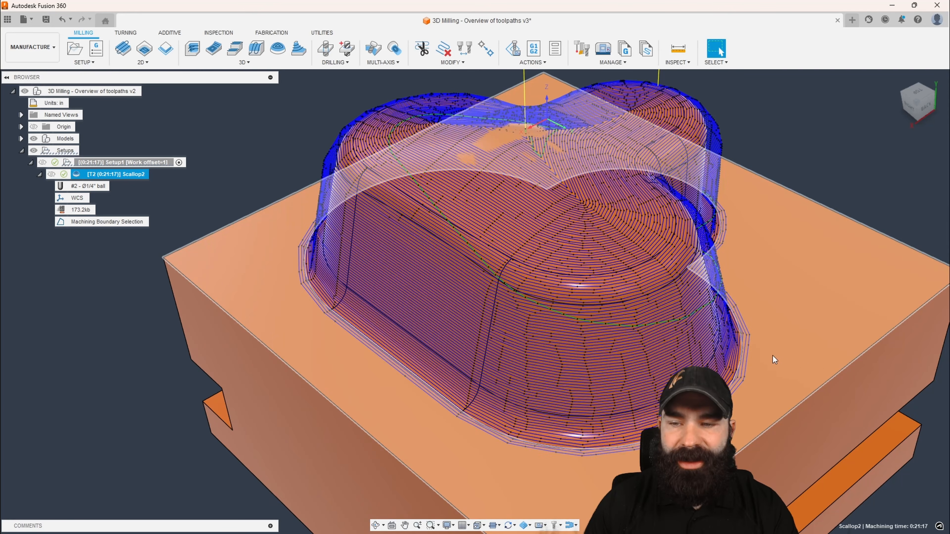
{"action": "left_click", "coordinate": [917, 94]}
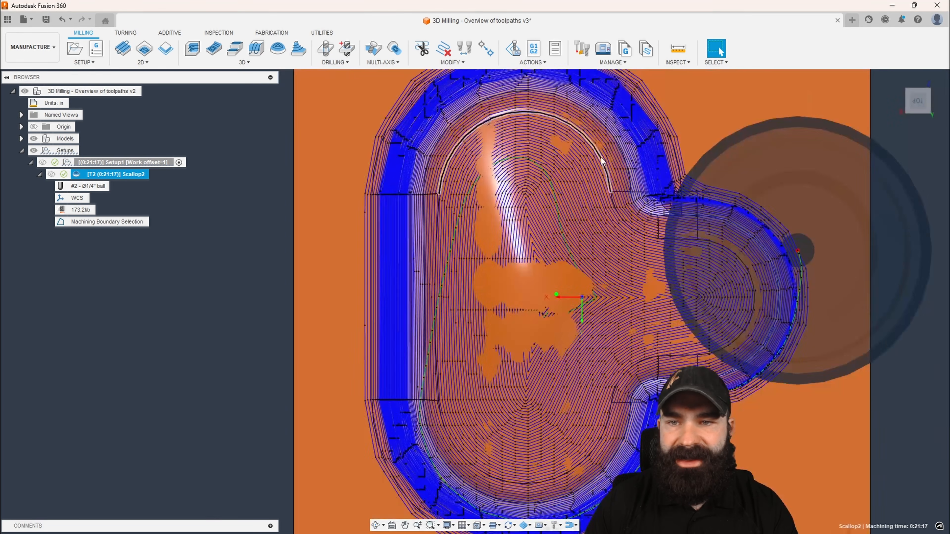
{"action": "scroll", "coordinate": [567, 163], "scroll_direction": "down", "scroll_amount": 3}
{"action": "scroll", "coordinate": [625, 97], "scroll_direction": "up", "scroll_amount": 3}
{"action": "scroll", "coordinate": [606, 133], "scroll_direction": "down", "scroll_amount": 3}
{"action": "middle_click_drag", "start_coordinate": [600, 131], "coordinate": [577, 168]}
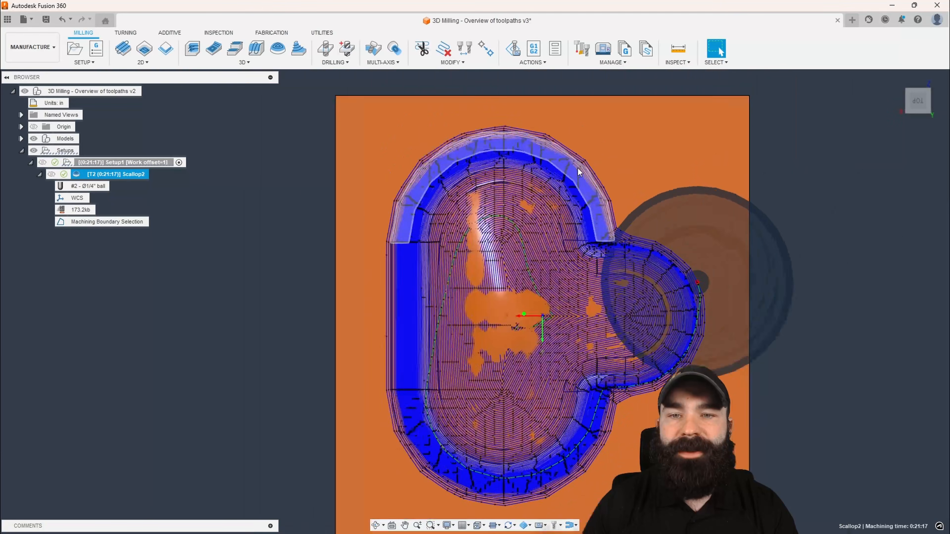
{"action": "scroll", "coordinate": [579, 170], "scroll_direction": "up", "scroll_amount": 2}
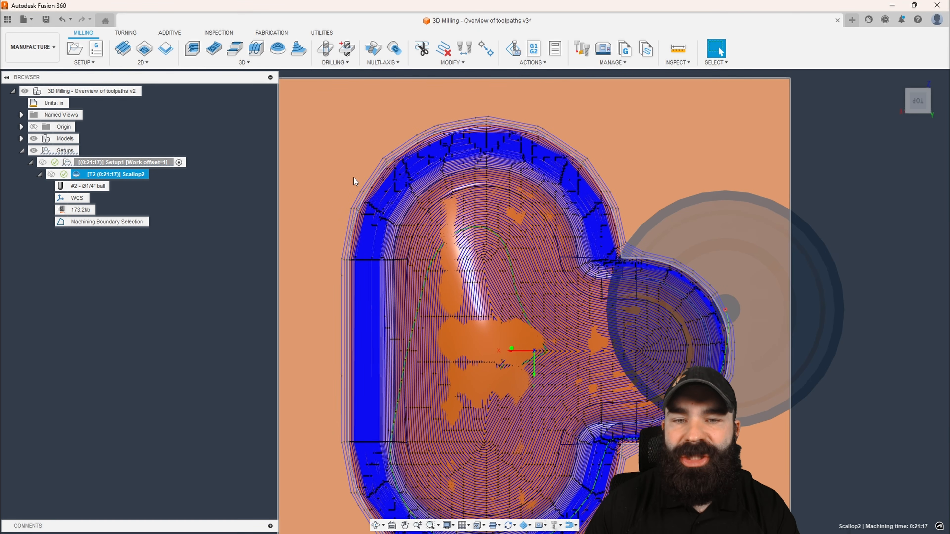
Inspect the spacing of the passes and points on the shape's upper surface up close, and return to an angled view
{"action": "scroll", "coordinate": [489, 261], "scroll_direction": "up", "scroll_amount": 5}
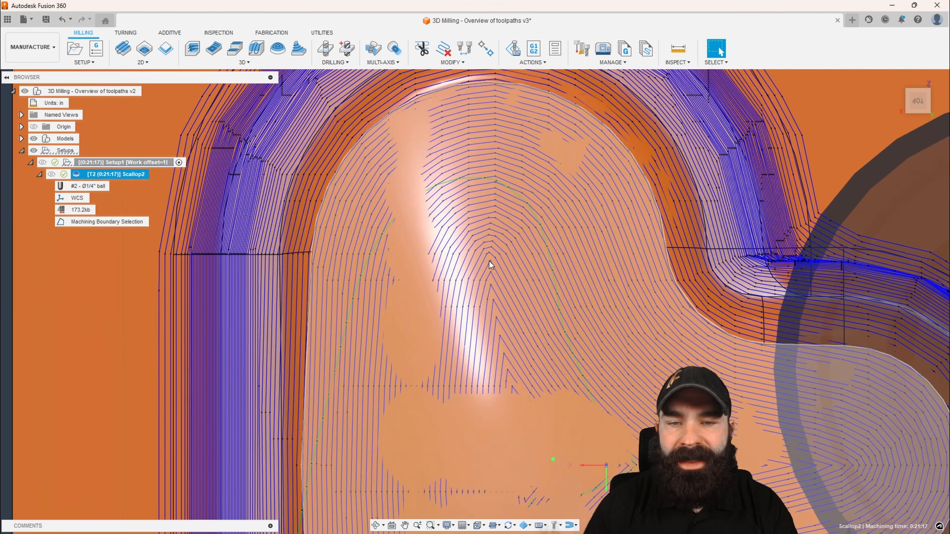
{"action": "scroll", "coordinate": [489, 261], "scroll_direction": "up", "scroll_amount": 3}
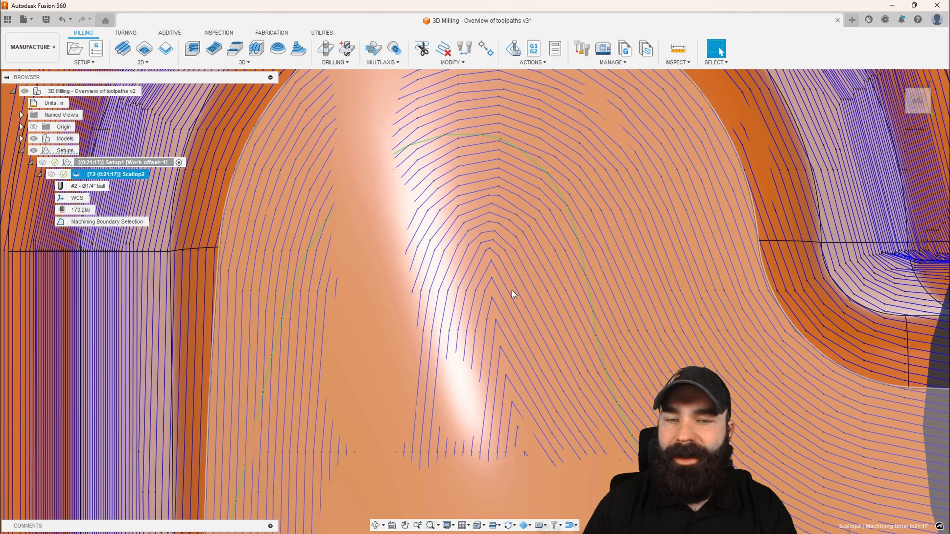
{"action": "scroll", "coordinate": [465, 276], "scroll_direction": "down", "scroll_amount": 3}
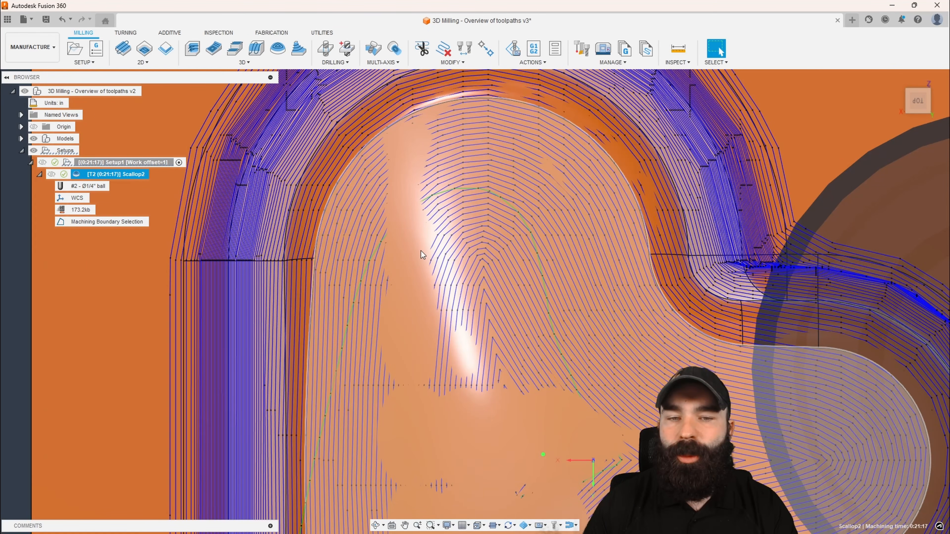
{"action": "scroll", "coordinate": [413, 210], "scroll_direction": "down", "scroll_amount": 2}
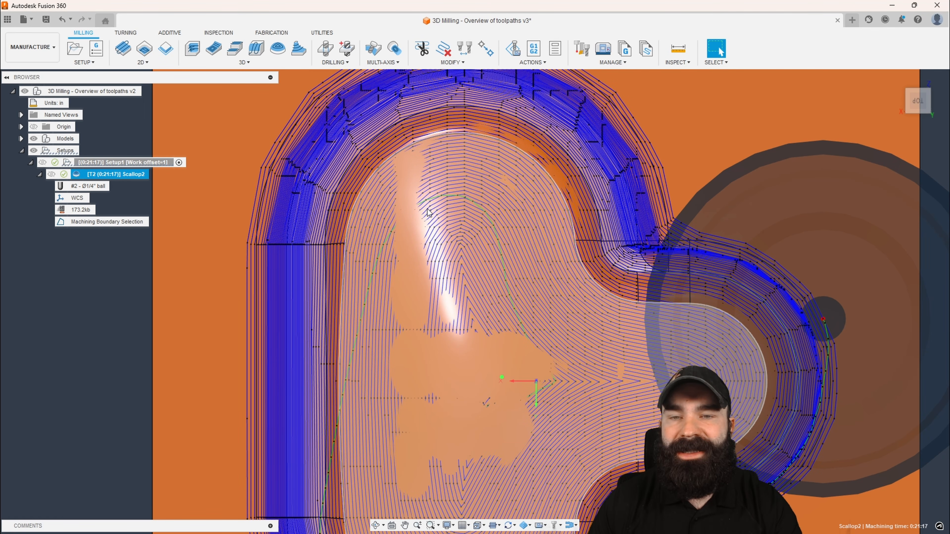
{"action": "scroll", "coordinate": [429, 211], "scroll_direction": "down", "scroll_amount": 2}
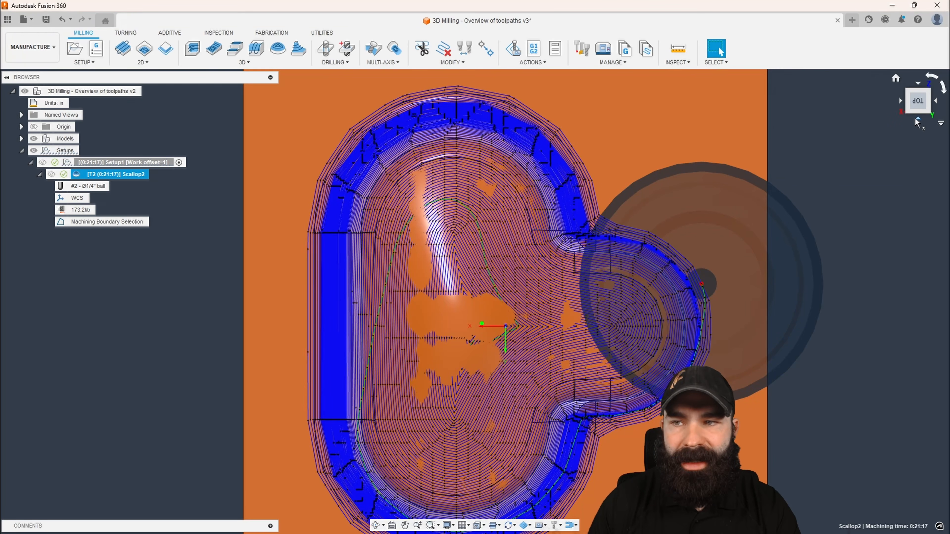
{"action": "left_click", "coordinate": [917, 119]}
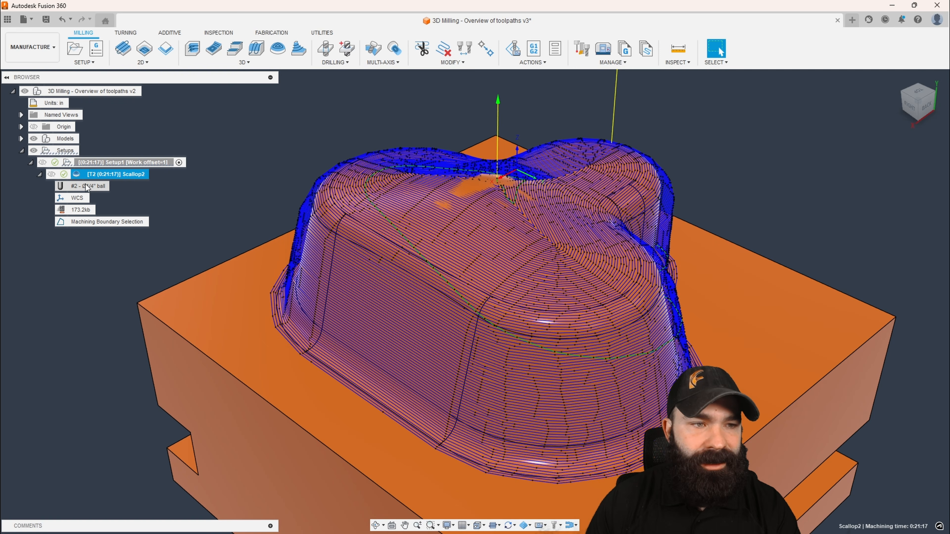
Edit the Scallop operation's passes to a 0.0015 in tolerance, enable smoothing and regenerate the toolpath
{"action": "double_click", "coordinate": [78, 176]}
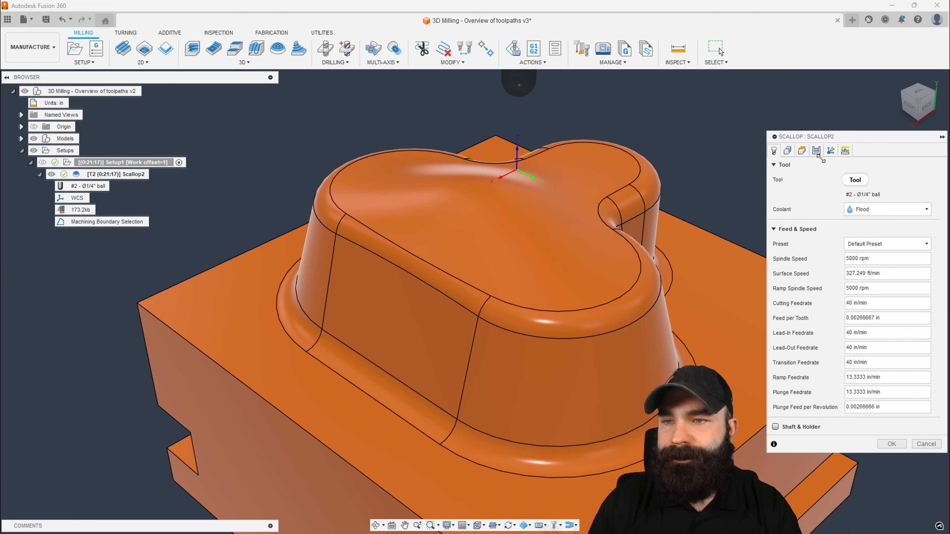
{"action": "left_click", "coordinate": [816, 150]}
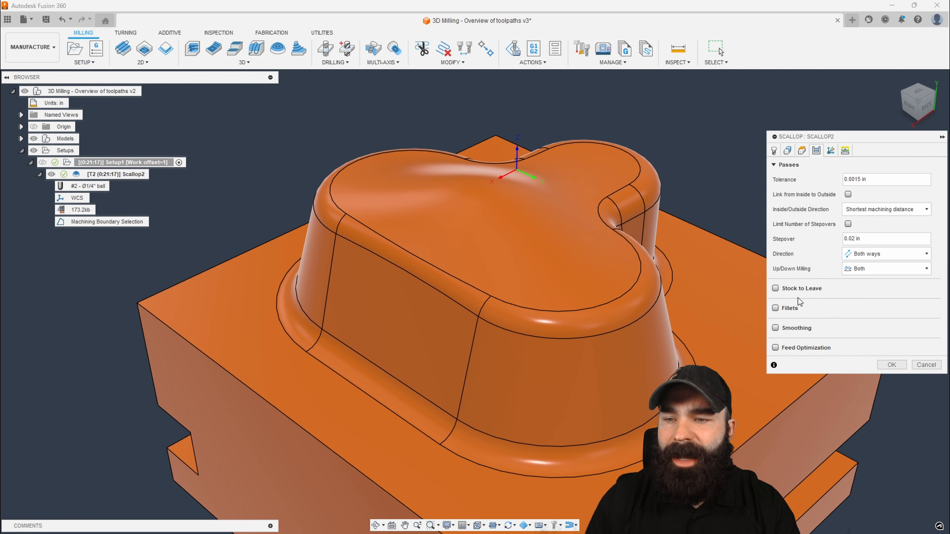
{"action": "left_click", "coordinate": [776, 328]}
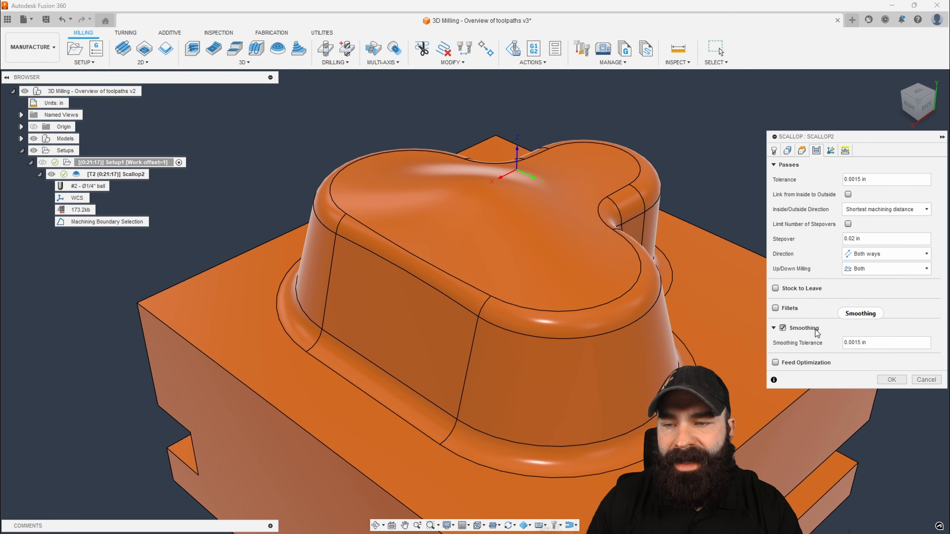
{"action": "mouse_move", "coordinate": [817, 332]}
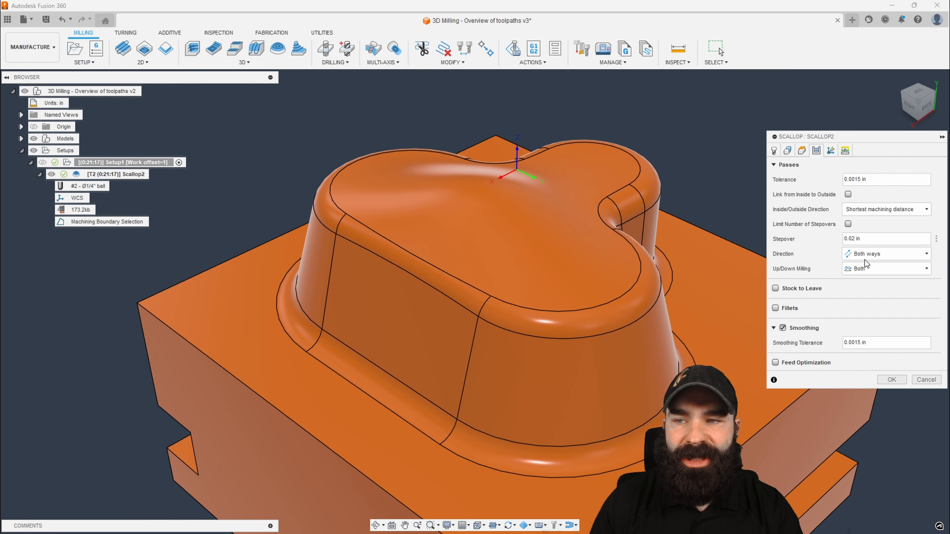
{"action": "left_click", "coordinate": [892, 380]}
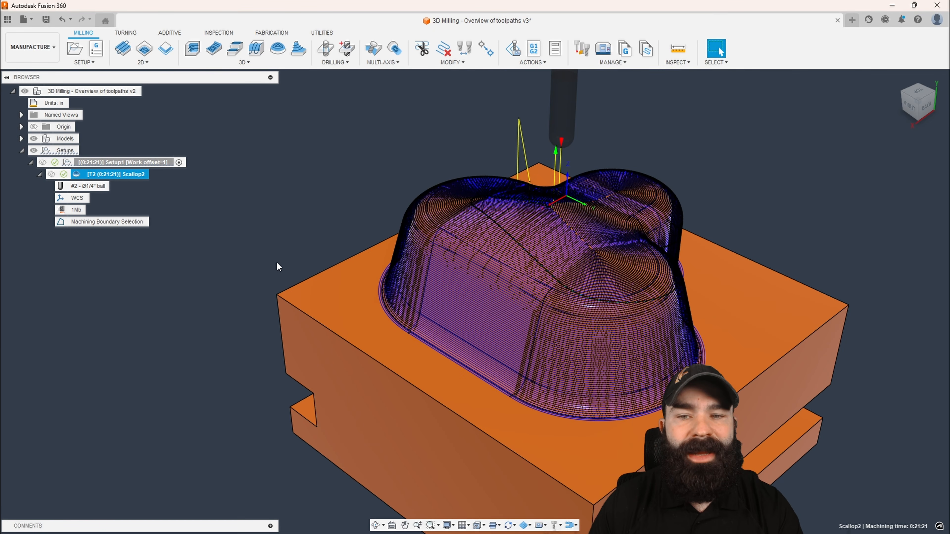
{"action": "scroll", "coordinate": [560, 362], "scroll_direction": "up", "scroll_amount": 4}
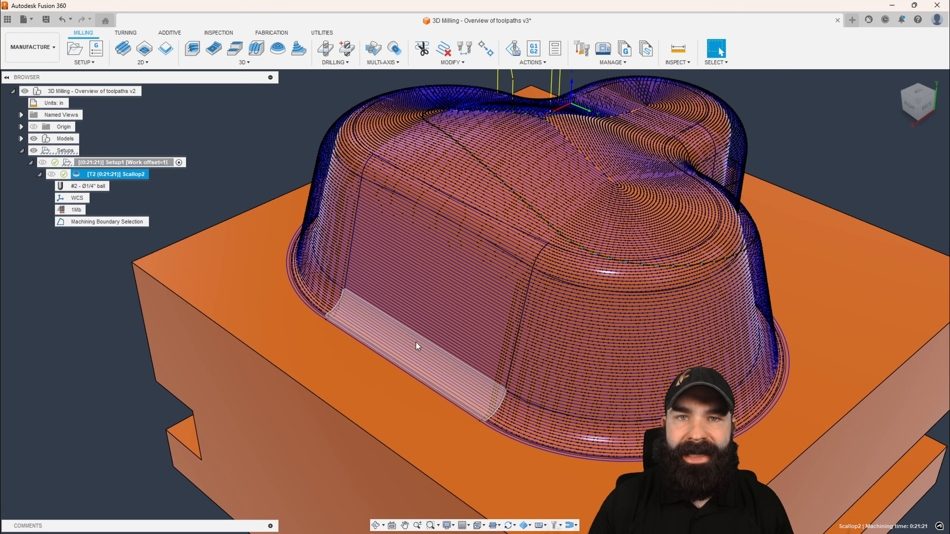
Set the Scallop operation's smoothing tolerance to 0.003 in and regenerate the toolpath
{"action": "double_click", "coordinate": [76, 175]}
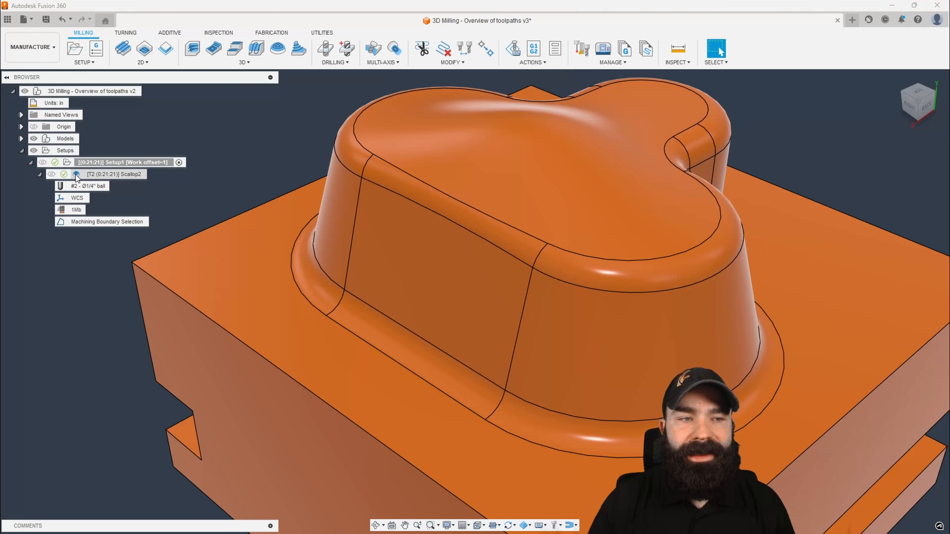
{"action": "left_click", "coordinate": [817, 151]}
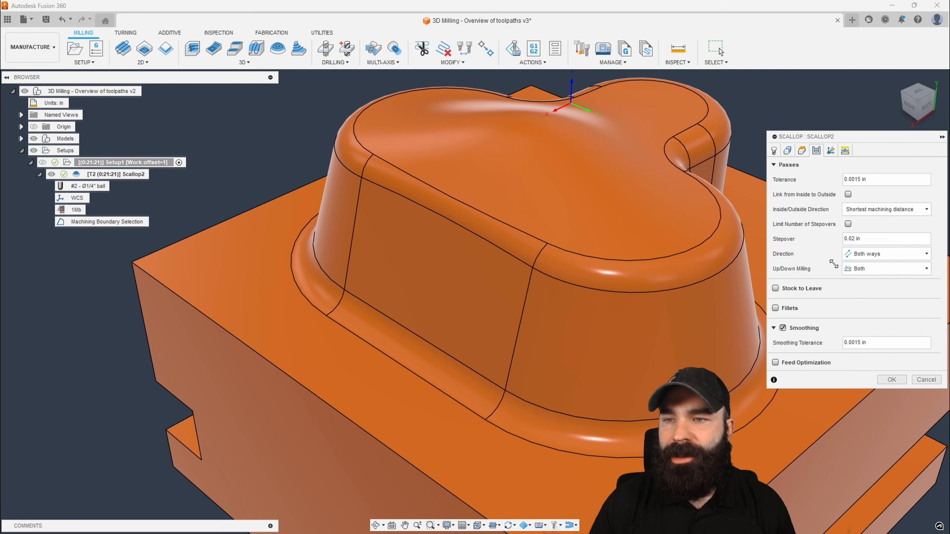
{"action": "left_click_drag", "start_coordinate": [867, 343], "coordinate": [856, 343]}
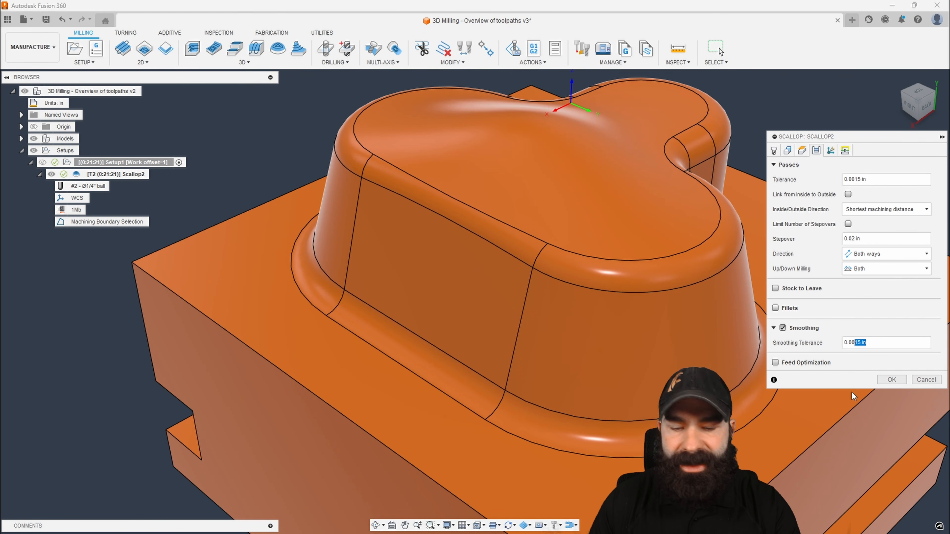
{"action": "type", "text": "3"}
{"action": "left_click", "coordinate": [891, 380]}
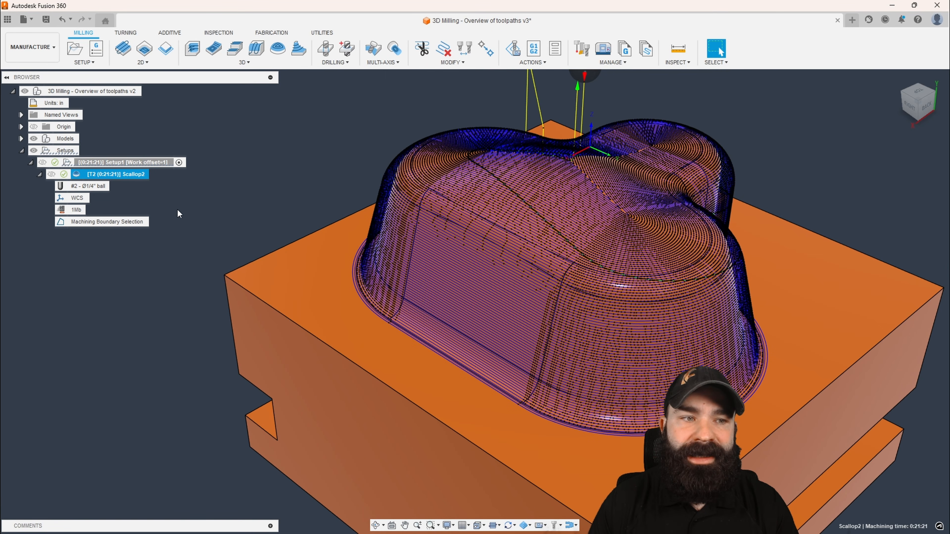
Post-process the Scallop operation as program 1001 with the FANUC Inspection post, overwriting the existing 1001.nc file
{"action": "right_click", "coordinate": [120, 176]}
{"action": "left_click", "coordinate": [172, 249]}
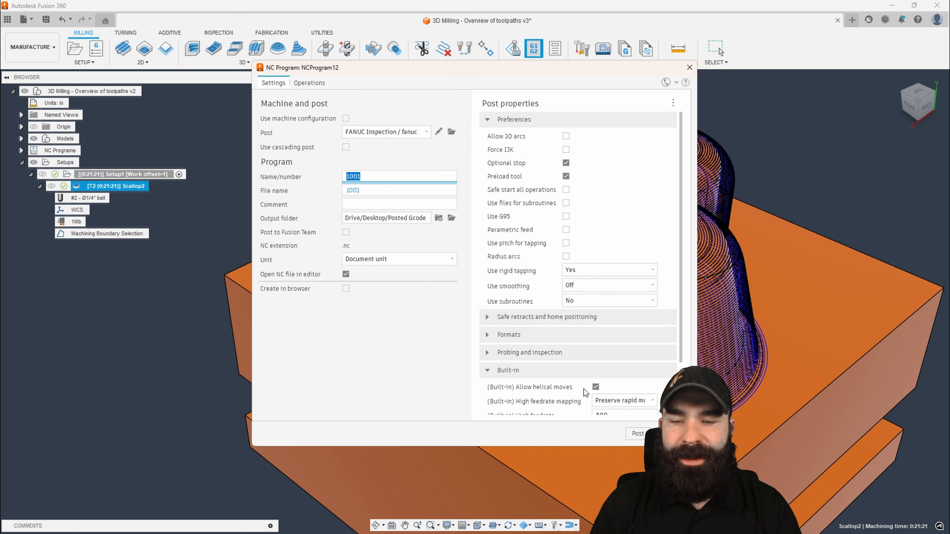
{"action": "left_click", "coordinate": [636, 434]}
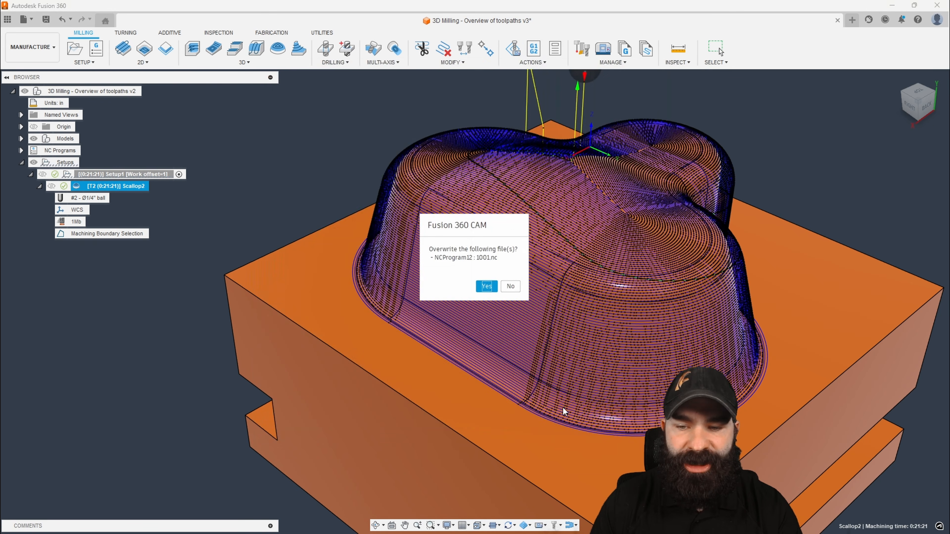
{"action": "left_click", "coordinate": [486, 286]}
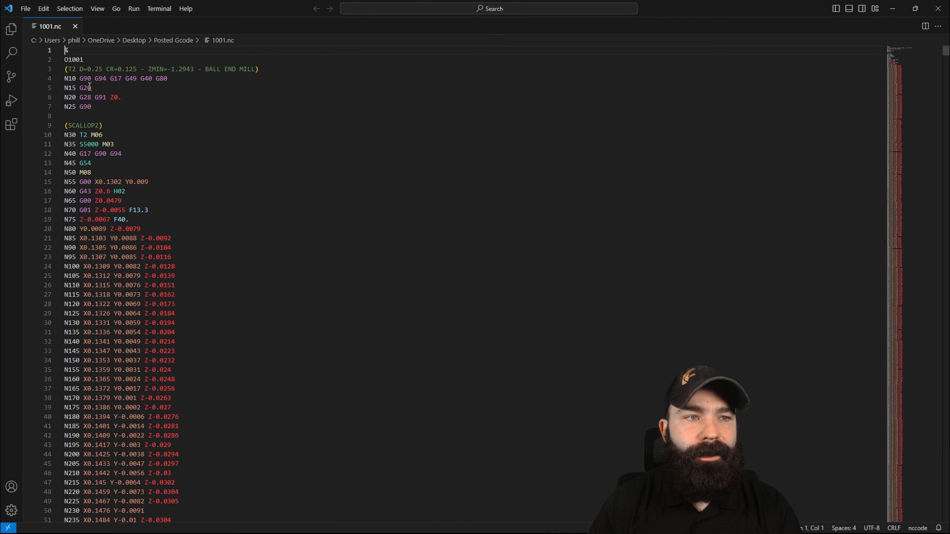
Reveal the posted 1001.nc in File Explorer, check its size in the file properties, and close the folder and code editor
{"action": "right_click", "coordinate": [50, 27]}
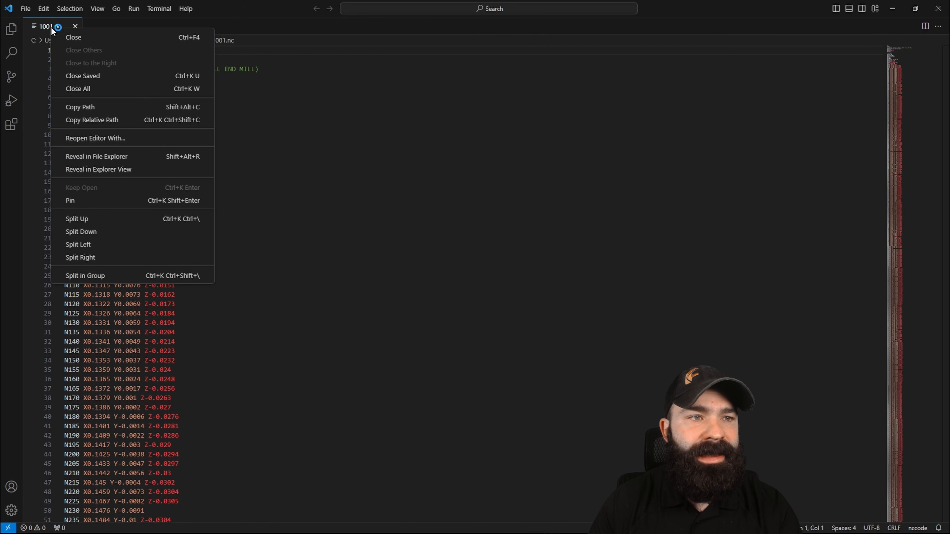
{"action": "left_click", "coordinate": [130, 158]}
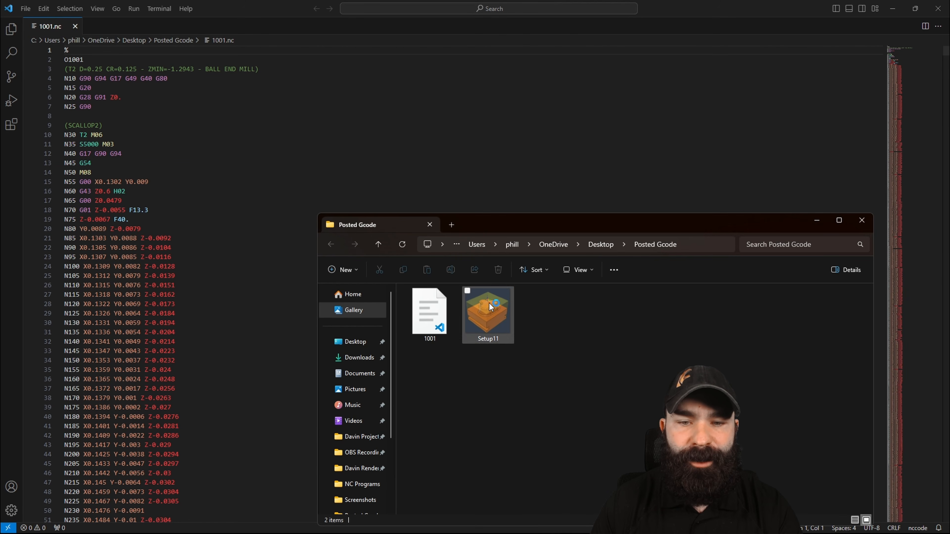
{"action": "right_click", "coordinate": [445, 309]}
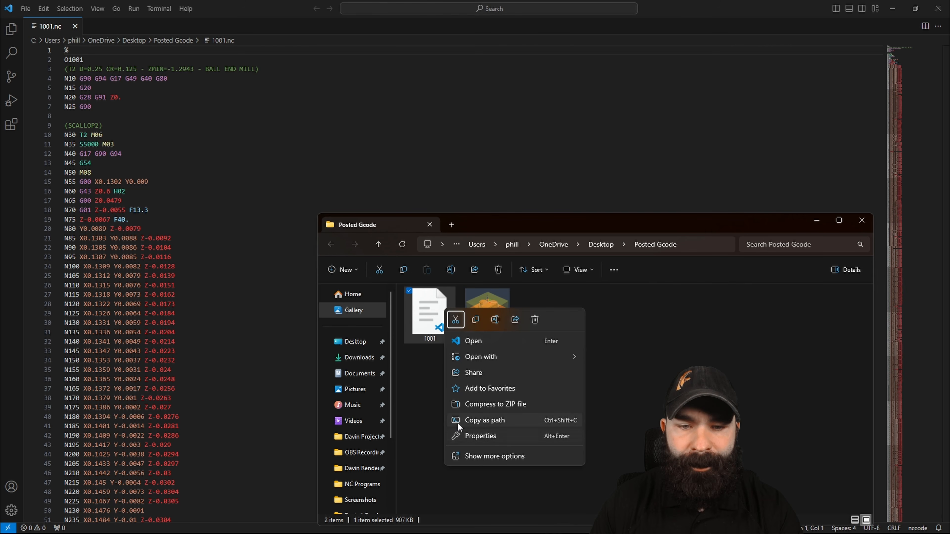
{"action": "left_click", "coordinate": [483, 436]}
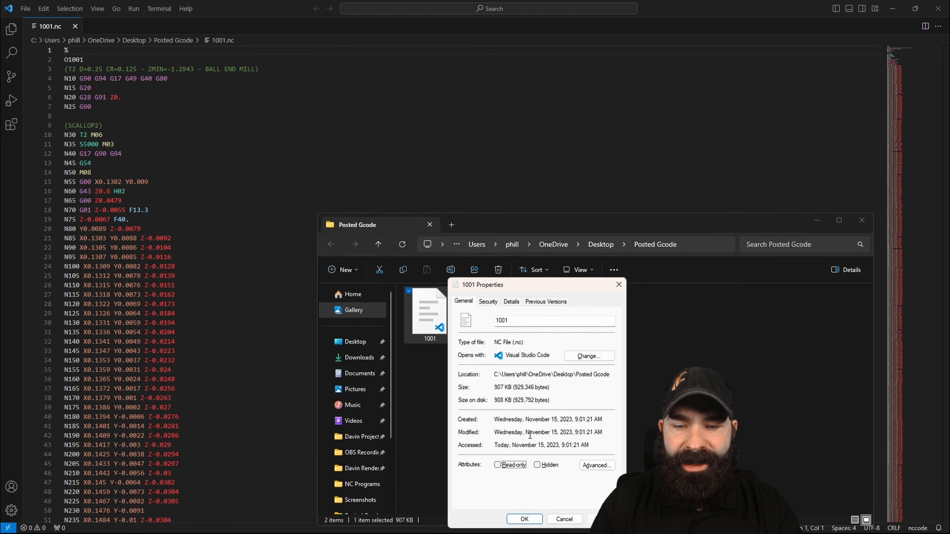
{"action": "left_click_drag", "start_coordinate": [494, 388], "coordinate": [543, 388]}
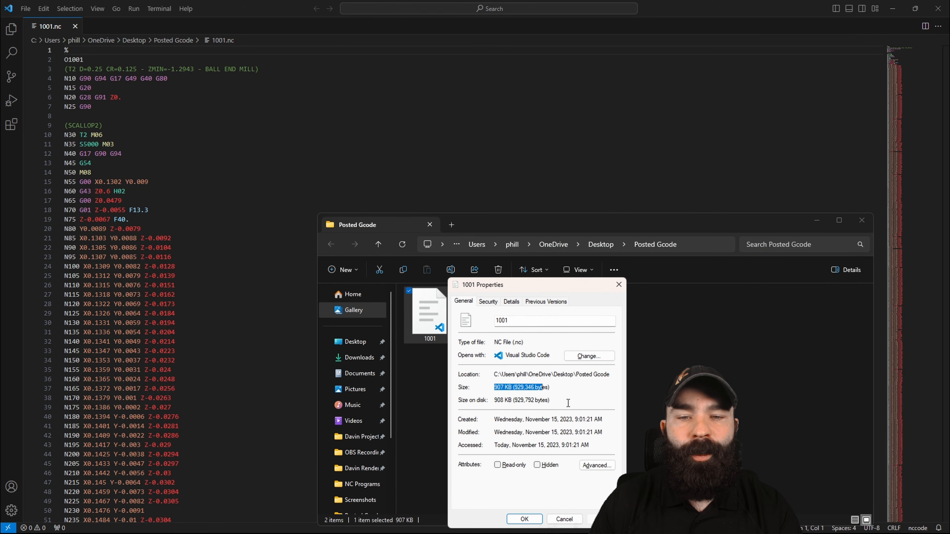
{"action": "left_click", "coordinate": [619, 286]}
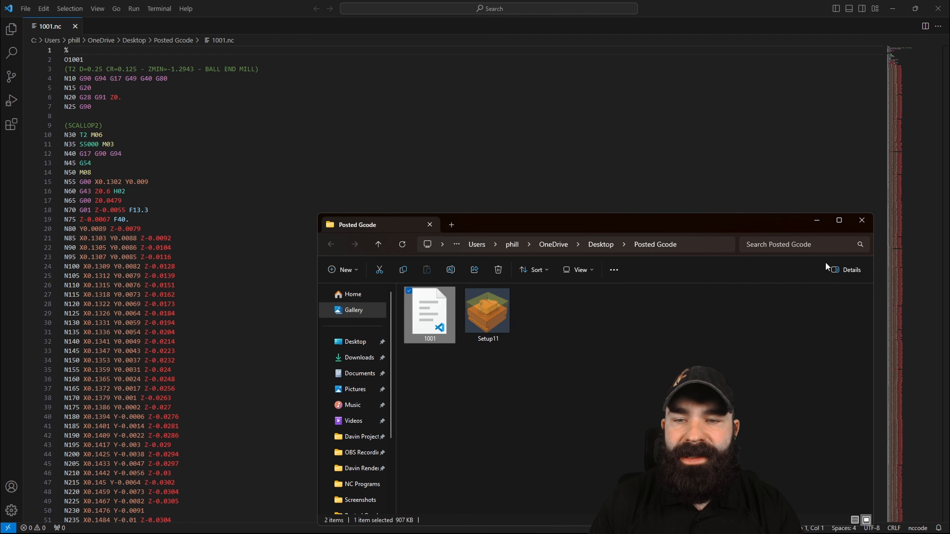
{"action": "left_click", "coordinate": [862, 221]}
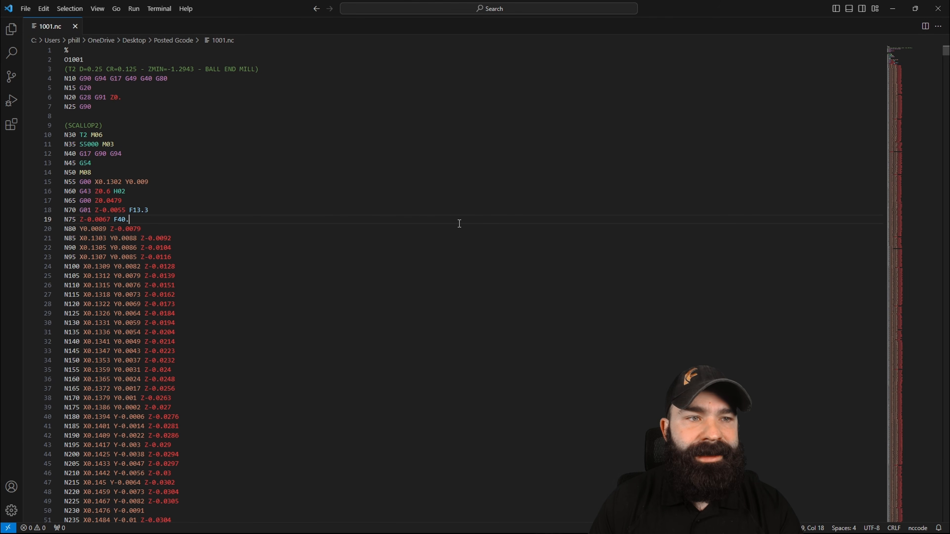
{"action": "left_click", "coordinate": [937, 9]}
Change the Scallop operation's smoothing tolerance to 0.006 in, regenerate the toolpath and inspect the points on the curved side wall
{"action": "double_click", "coordinate": [75, 174]}
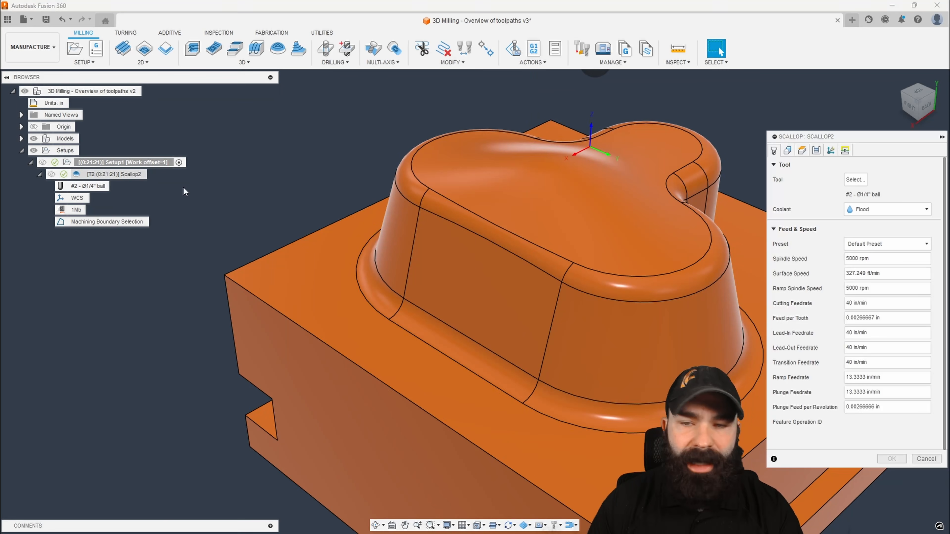
{"action": "left_click", "coordinate": [817, 150]}
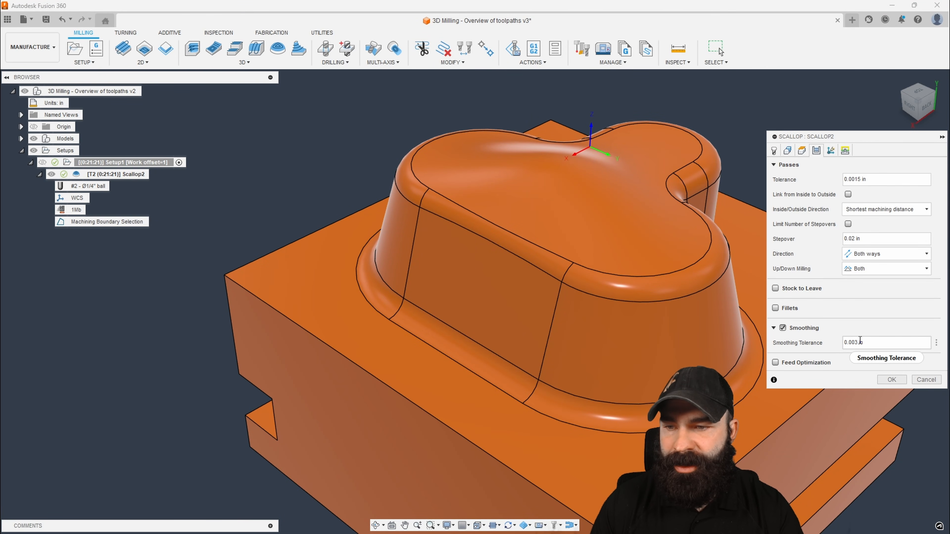
{"action": "key", "text": "Delete"}
{"action": "type", "text": "6"}
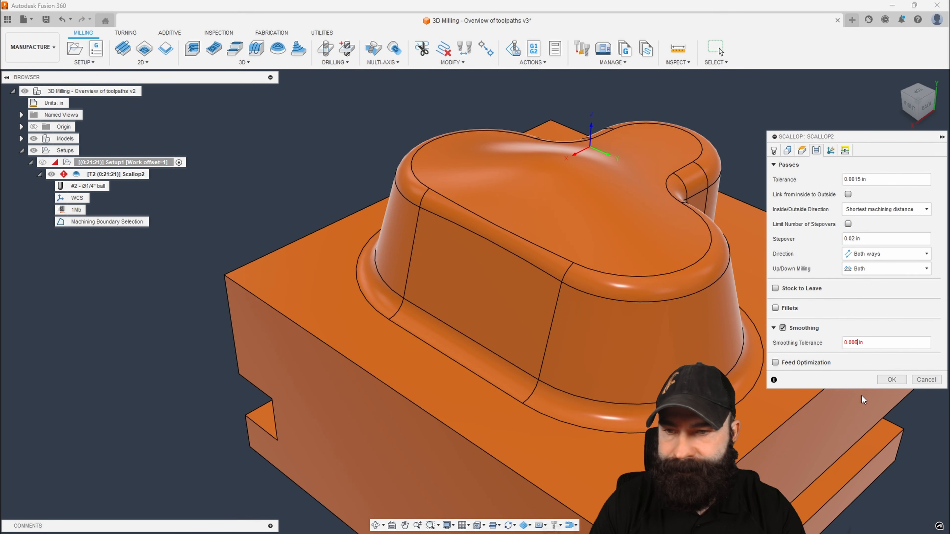
{"action": "key", "text": "Return"}
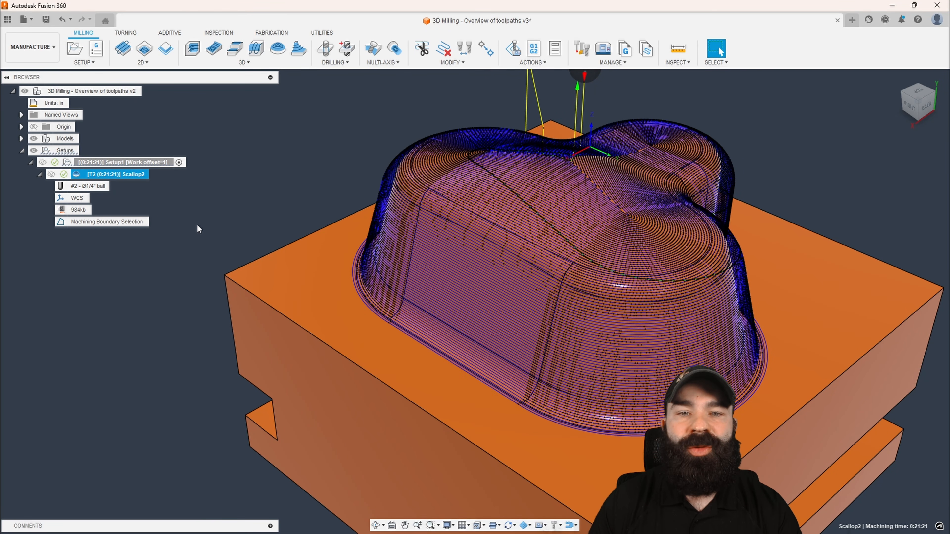
{"action": "scroll", "coordinate": [551, 365], "scroll_direction": "up", "scroll_amount": 10}
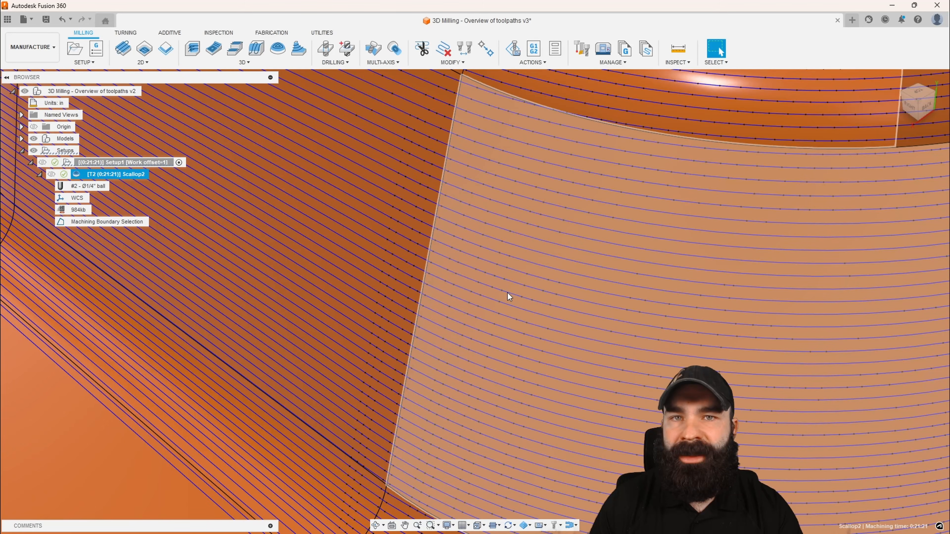
{"action": "scroll", "coordinate": [542, 300], "scroll_direction": "down", "scroll_amount": 10}
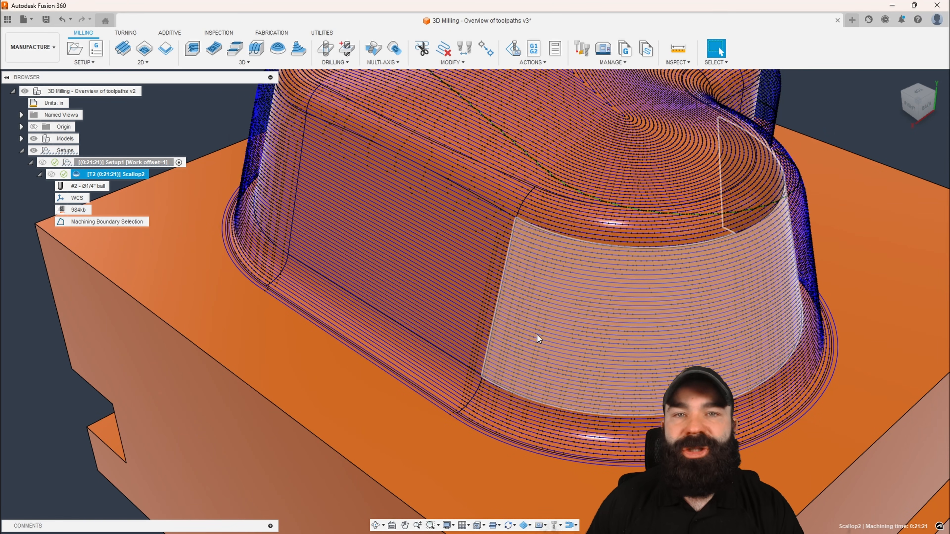
Set the Scallop operation's smoothing tolerance to 0.05 in, ignore the warning, regenerate it and inspect the points on the side walls
{"action": "double_click", "coordinate": [75, 173]}
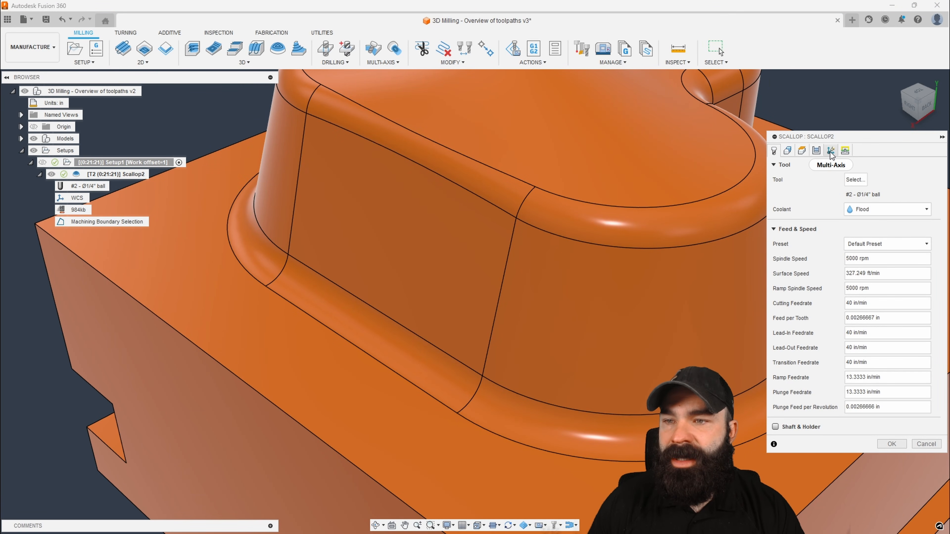
{"action": "left_click", "coordinate": [817, 151]}
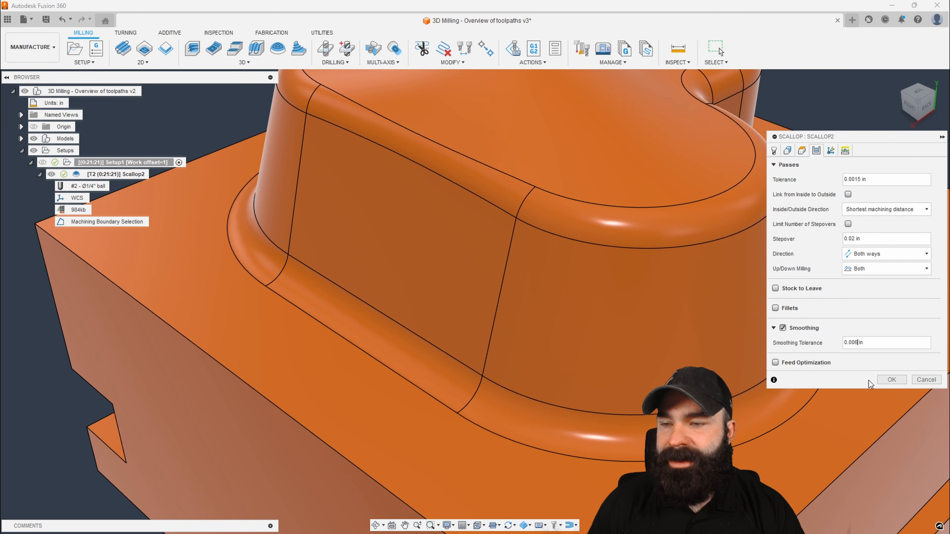
{"action": "type", "text": "0.05"}
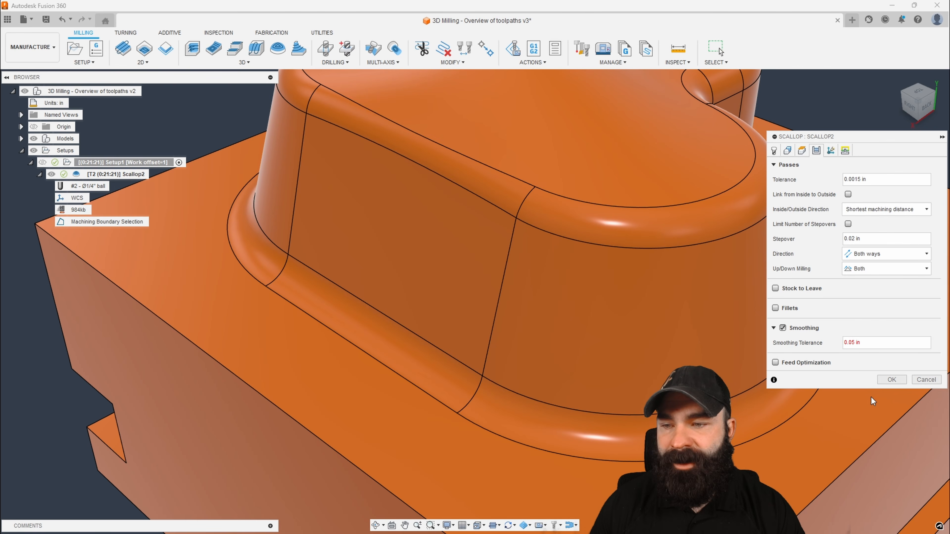
{"action": "left_click", "coordinate": [882, 378]}
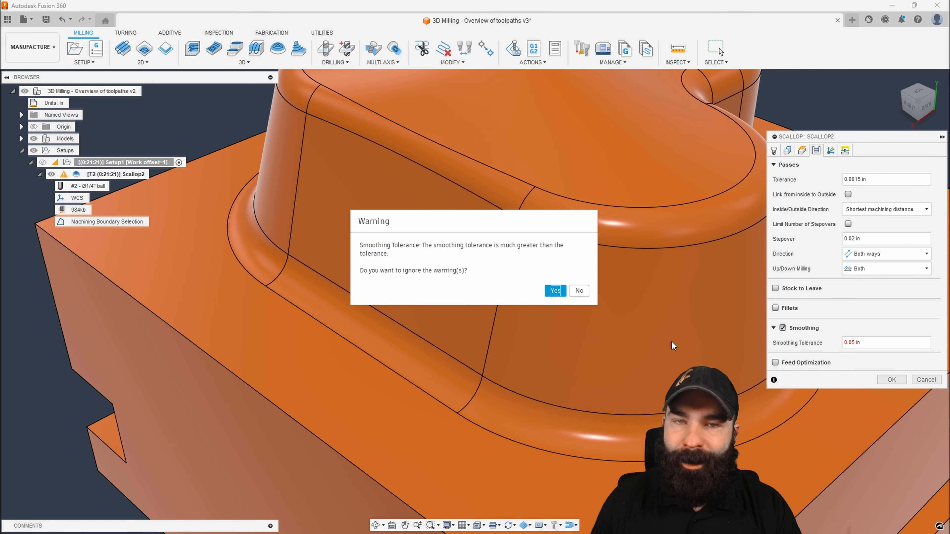
{"action": "left_click", "coordinate": [555, 291]}
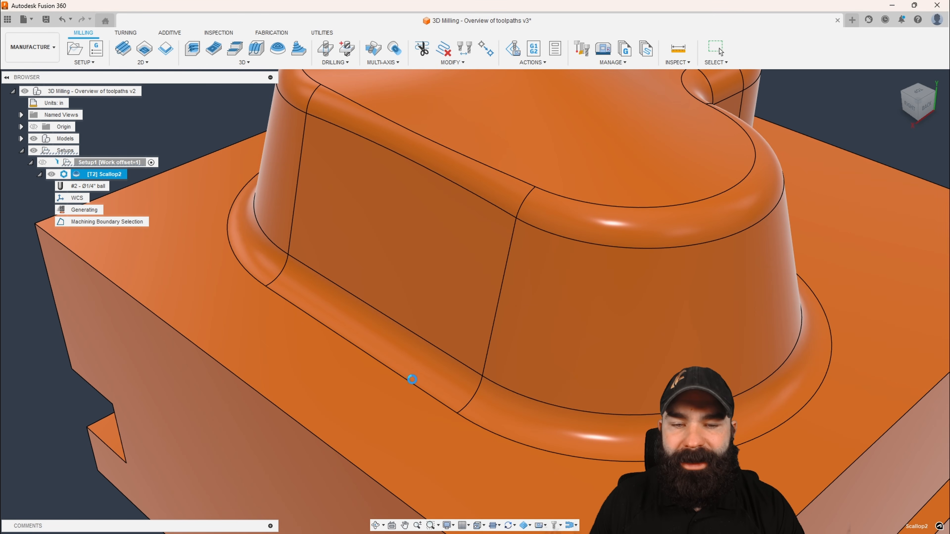
{"action": "middle_click_drag", "start_coordinate": [443, 386], "coordinate": [486, 393], "text": "shift"}
{"action": "scroll", "coordinate": [442, 328], "scroll_direction": "up", "scroll_amount": 2}
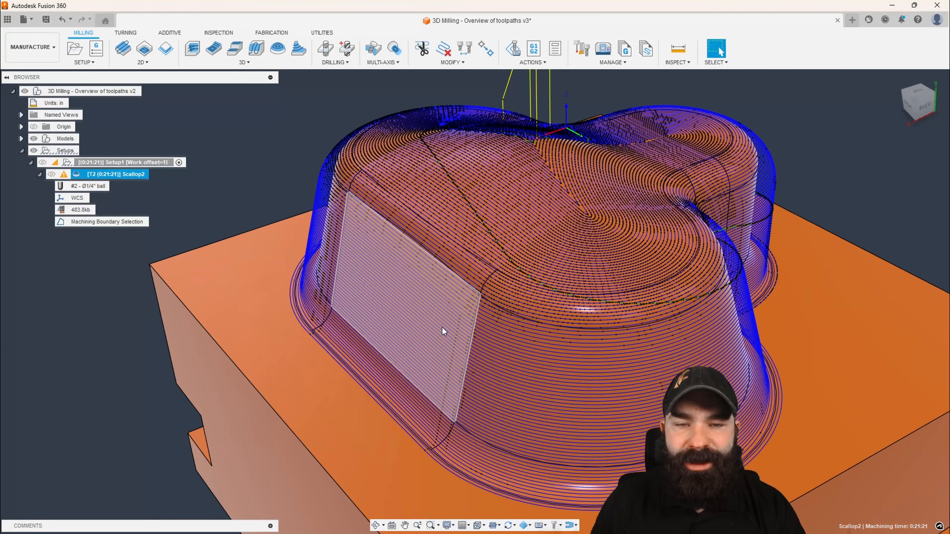
{"action": "middle_click_drag", "start_coordinate": [444, 322], "coordinate": [591, 389], "text": "shift"}
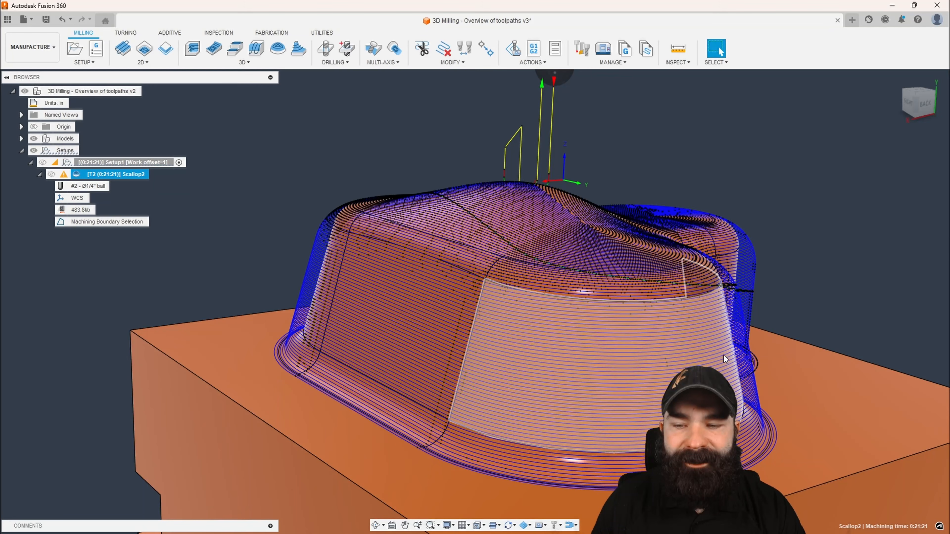
{"action": "middle_click_drag", "start_coordinate": [723, 355], "coordinate": [685, 368], "text": "shift"}
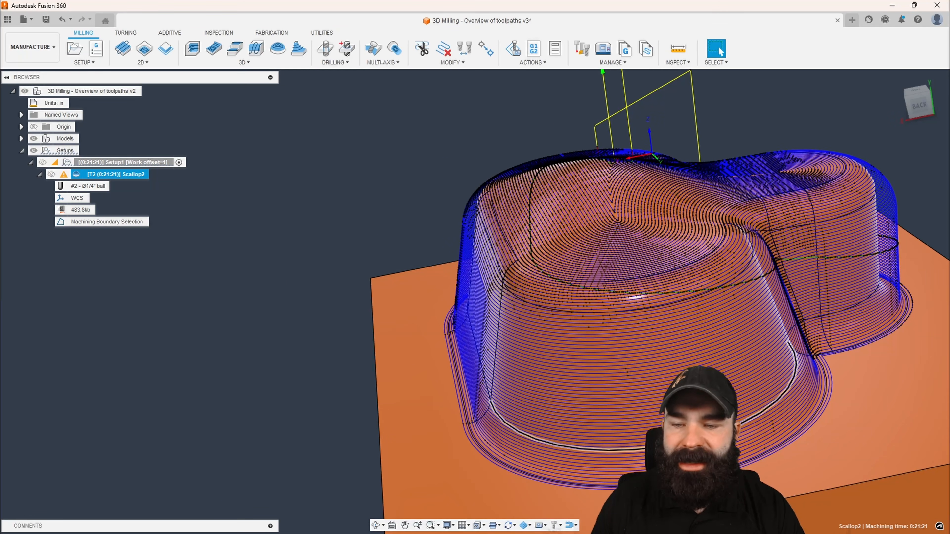
{"action": "middle_click_drag", "start_coordinate": [620, 402], "coordinate": [635, 384], "text": "shift"}
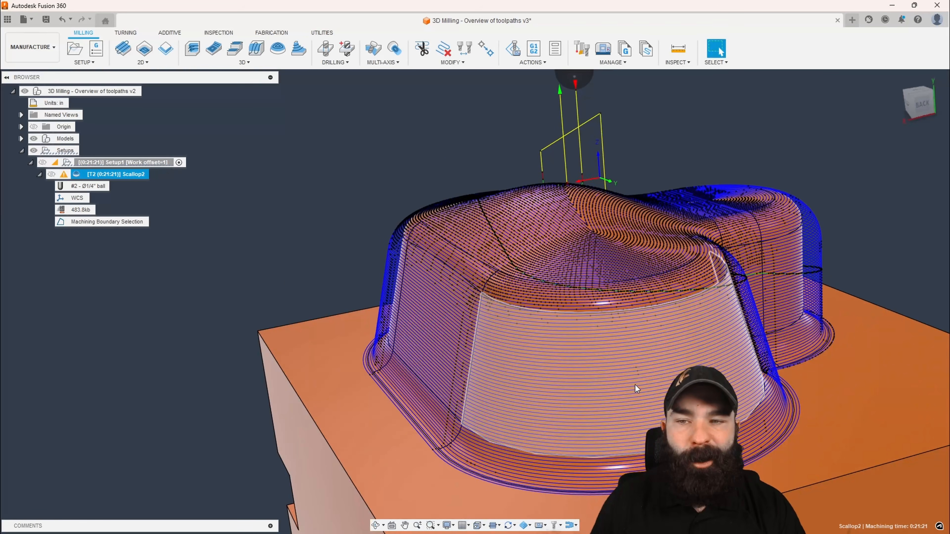
Set the Scallop operation's tolerance to 0.003 in, ignore the warning, regenerate it and inspect the toolpath from the side and from above
{"action": "double_click", "coordinate": [78, 175]}
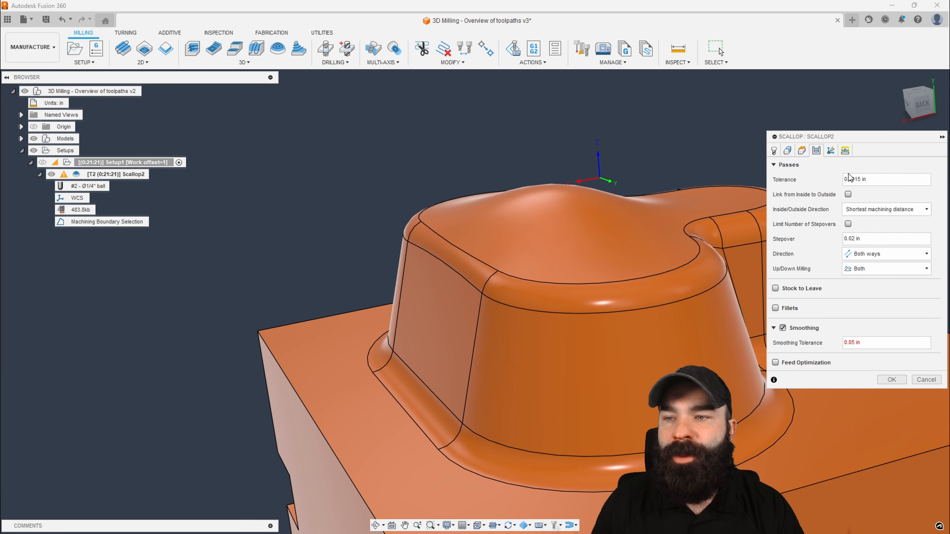
{"action": "double_click", "coordinate": [856, 180]}
{"action": "type", "text": "0.003"}
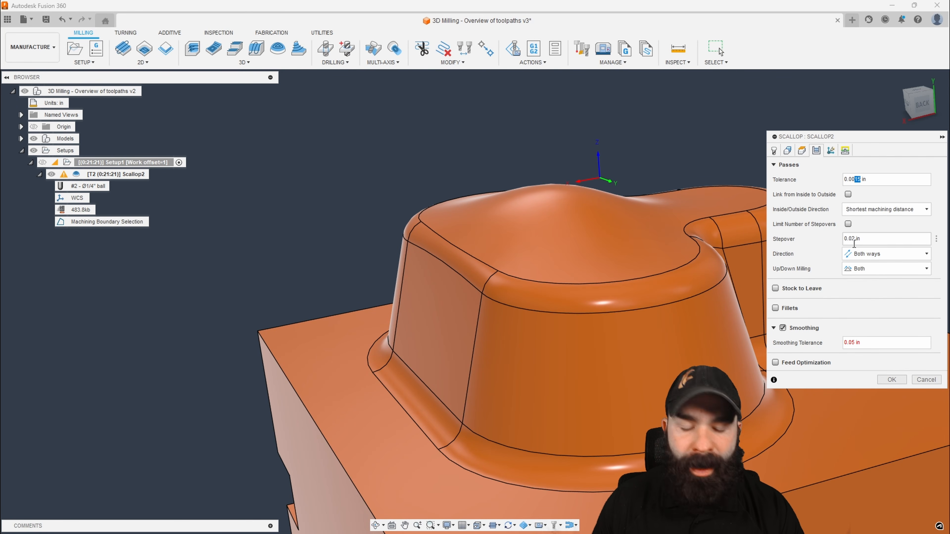
{"action": "left_click", "coordinate": [892, 379]}
{"action": "key", "text": "Return"}
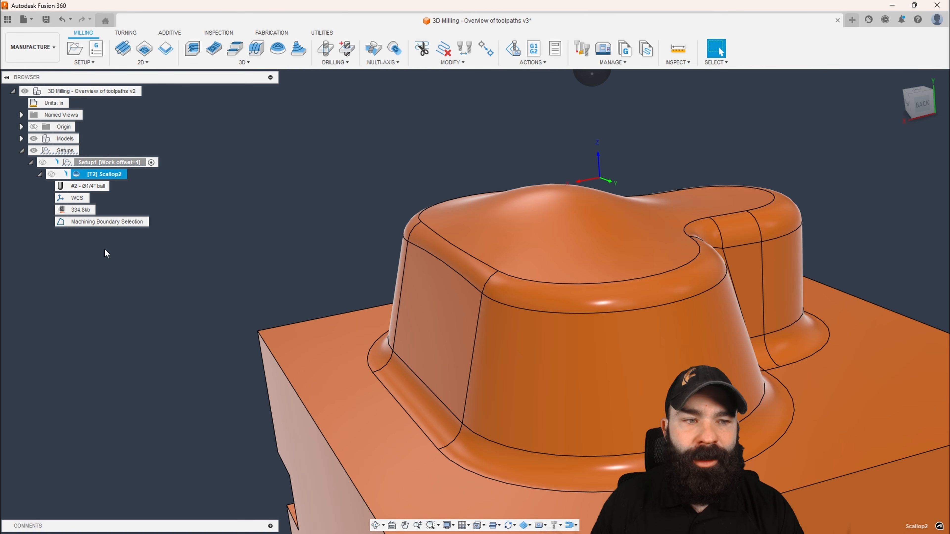
{"action": "scroll", "coordinate": [299, 255], "scroll_direction": "down", "scroll_amount": 1}
{"action": "middle_click_drag", "start_coordinate": [299, 254], "coordinate": [318, 309], "text": "shift"}
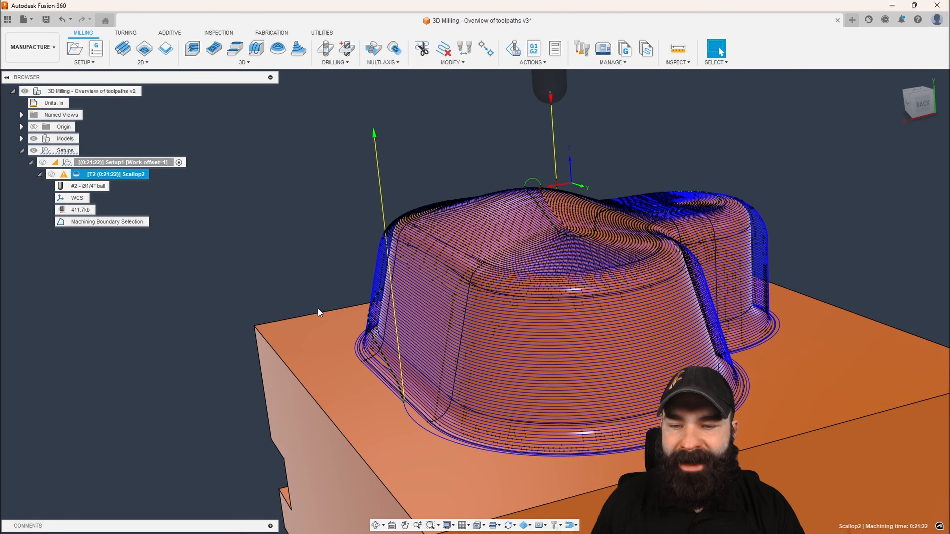
{"action": "middle_click_drag", "start_coordinate": [631, 398], "coordinate": [392, 340], "text": "shift"}
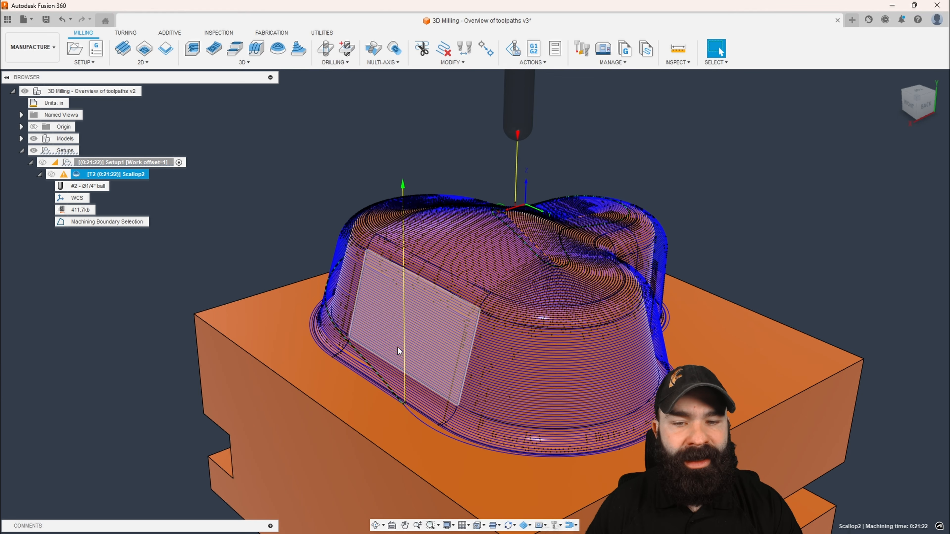
{"action": "mouse_move", "coordinate": [638, 341]}
{"action": "middle_mouse_down", "text": "shift"}
{"action": "mouse_move", "coordinate": [647, 330]}
{"action": "mouse_move", "coordinate": [640, 337]}
{"action": "middle_mouse_up", "text": "shift"}
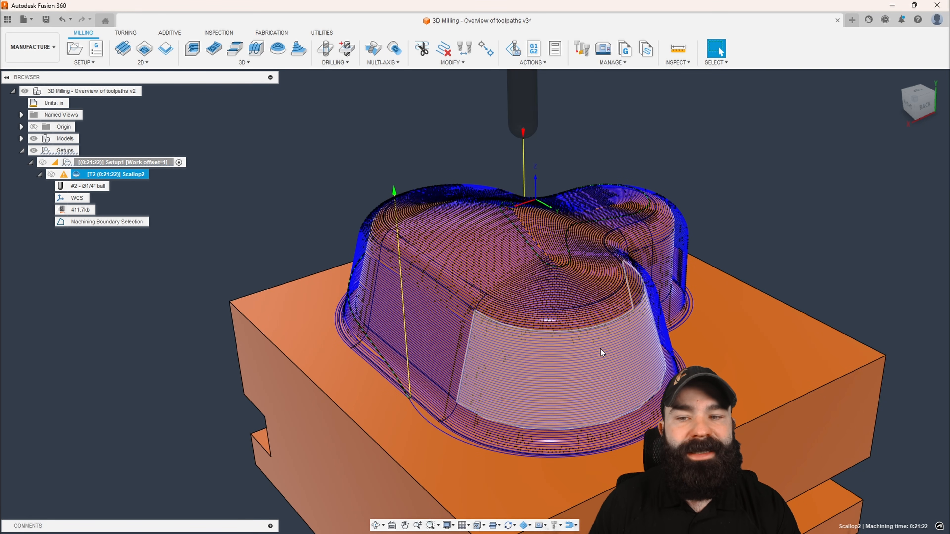
{"action": "left_click", "coordinate": [920, 90]}
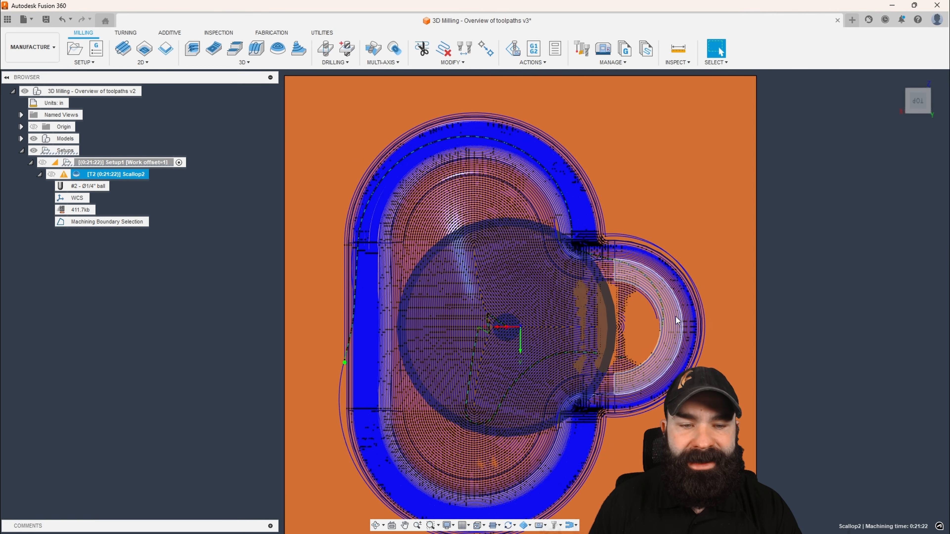
{"action": "scroll", "coordinate": [344, 361], "scroll_direction": "down", "scroll_amount": 4}
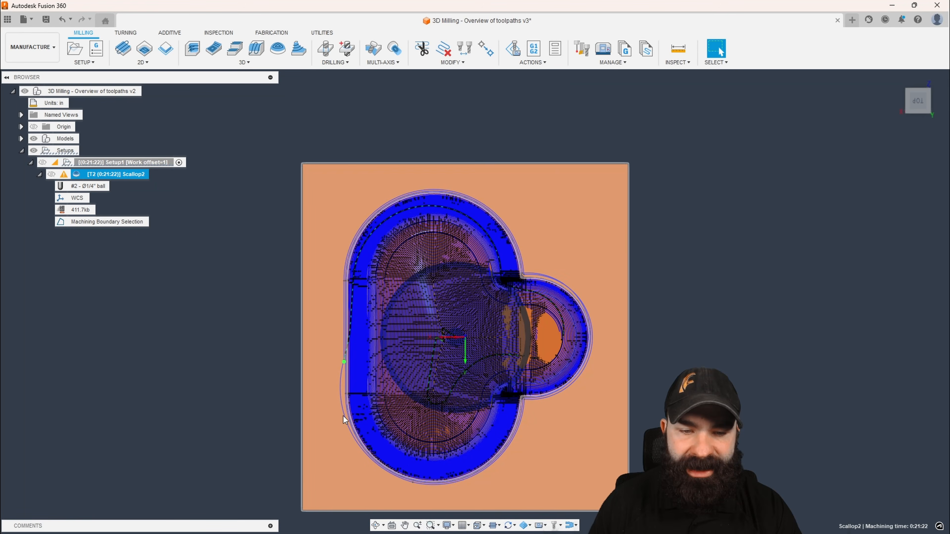
{"action": "scroll", "coordinate": [352, 436], "scroll_direction": "up", "scroll_amount": 4}
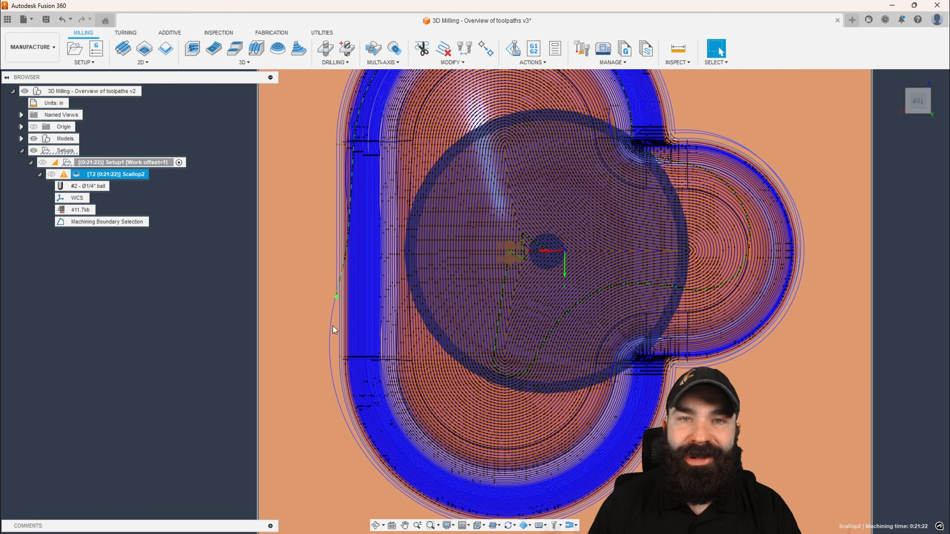
Set the Scallop operation's smoothing tolerance to 0.003 in and regenerate the toolpath
{"action": "double_click", "coordinate": [79, 179]}
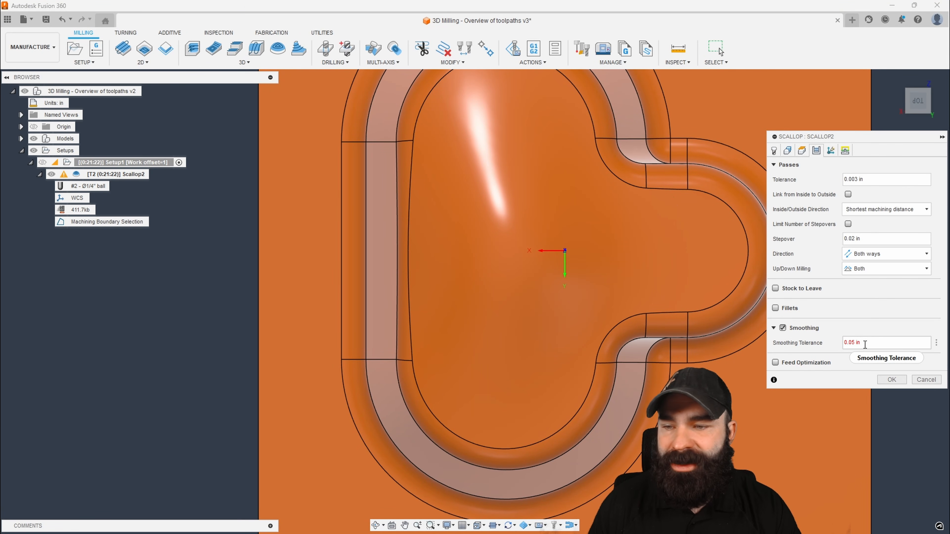
{"action": "left_click", "coordinate": [853, 343]}
{"action": "type", "text": ".003"}
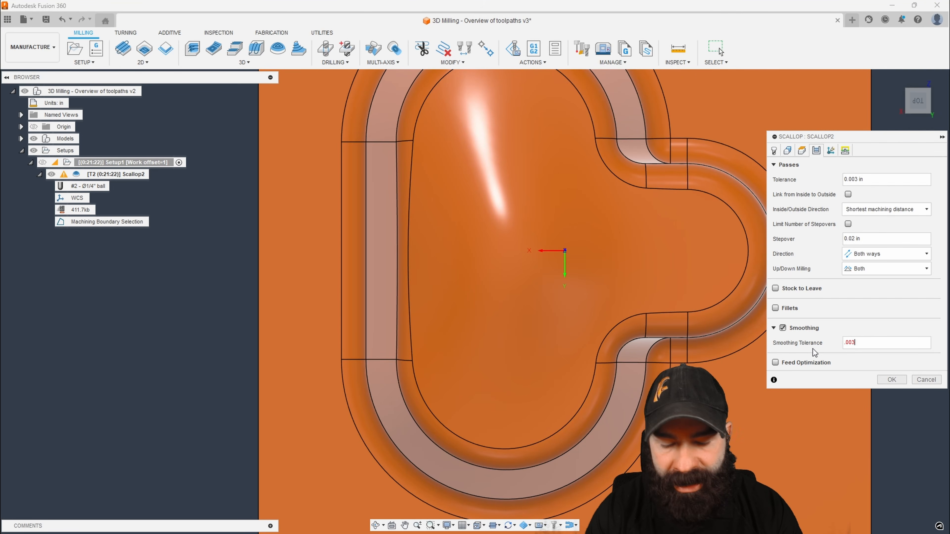
{"action": "left_click", "coordinate": [892, 380]}
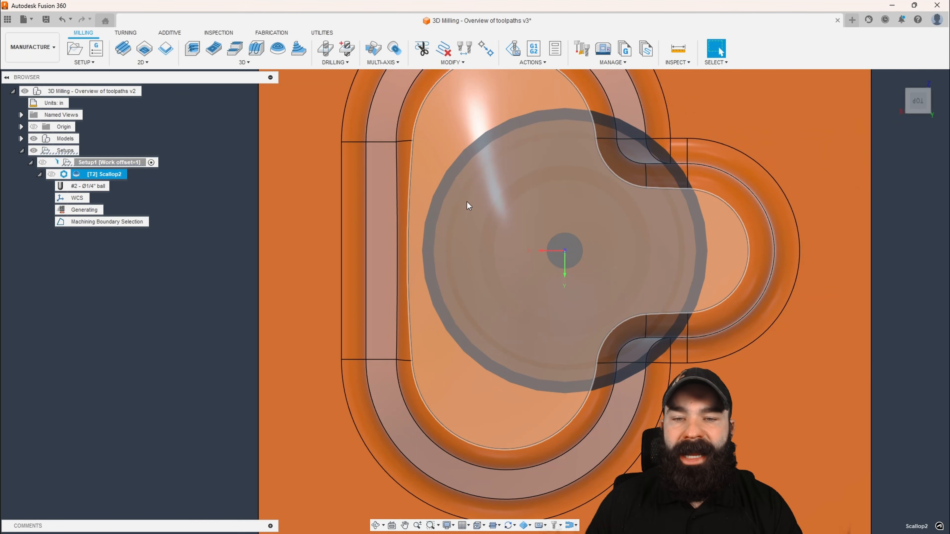
Examine the regenerated Scallop toolpath's size and its point distribution on the curved side wall
{"action": "mouse_move", "coordinate": [493, 229]}
{"action": "middle_mouse_down", "text": "shift"}
{"action": "mouse_move", "coordinate": [499, 203]}
{"action": "mouse_move", "coordinate": [531, 169]}
{"action": "mouse_move", "coordinate": [494, 214]}
{"action": "middle_mouse_up", "text": "shift"}
{"action": "scroll", "coordinate": [494, 342], "scroll_direction": "down", "scroll_amount": 3}
{"action": "middle_click_drag", "start_coordinate": [494, 339], "coordinate": [492, 306], "text": "shift"}
{"action": "left_click", "coordinate": [719, 49]}
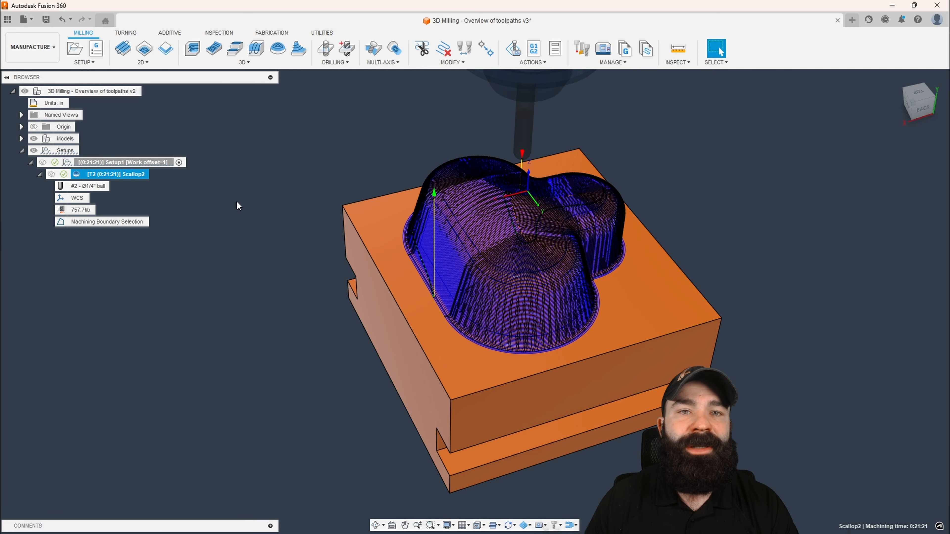
{"action": "scroll", "coordinate": [500, 170], "scroll_direction": "up", "scroll_amount": 1}
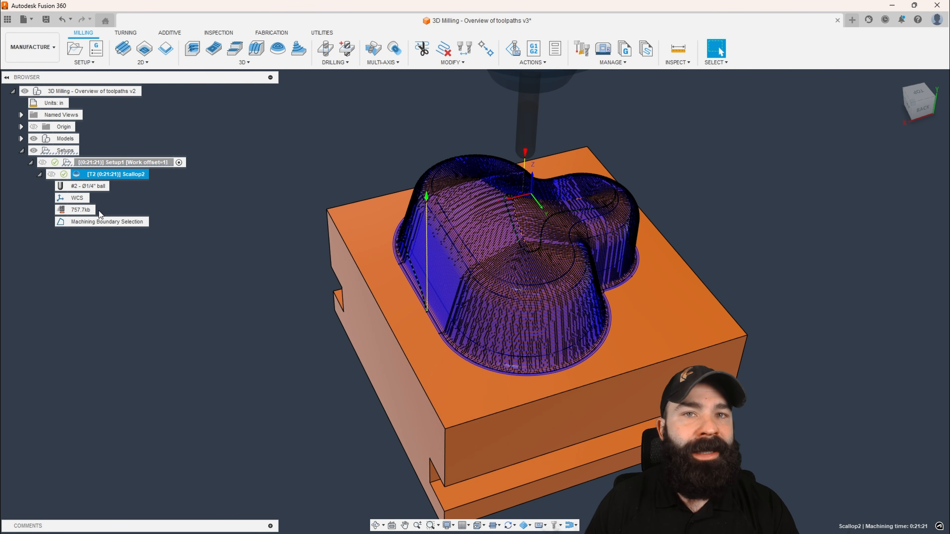
{"action": "scroll", "coordinate": [486, 314], "scroll_direction": "up", "scroll_amount": 2}
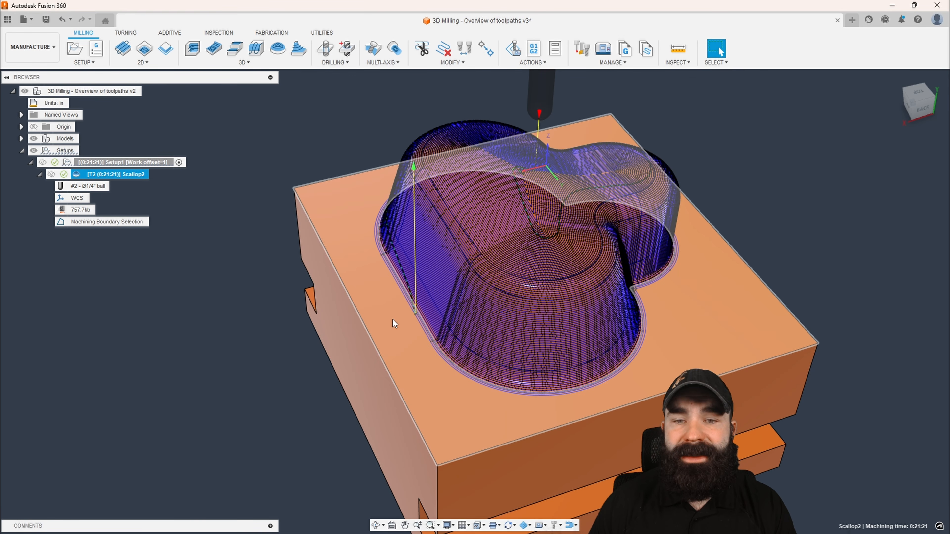
{"action": "scroll", "coordinate": [449, 322], "scroll_direction": "up", "scroll_amount": 5}
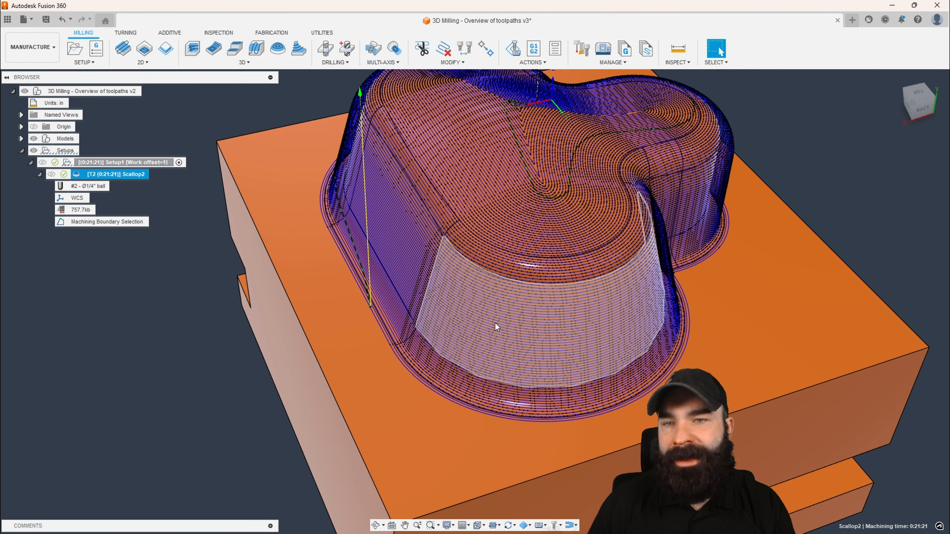
{"action": "scroll", "coordinate": [495, 323], "scroll_direction": "down", "scroll_amount": 1}
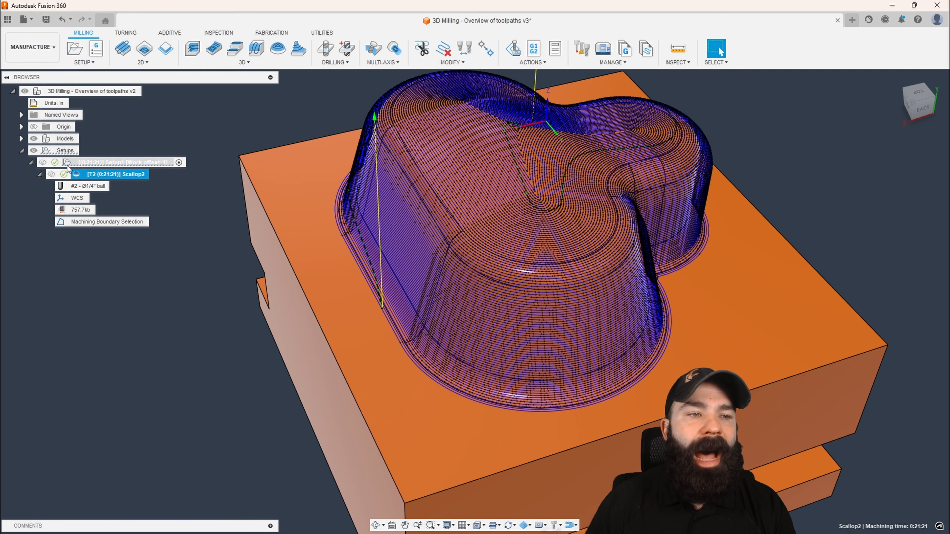
Set the Scallop operation's tolerance to 0.004 in, regenerate it and inspect the toolpath around the raised shape
{"action": "double_click", "coordinate": [76, 176]}
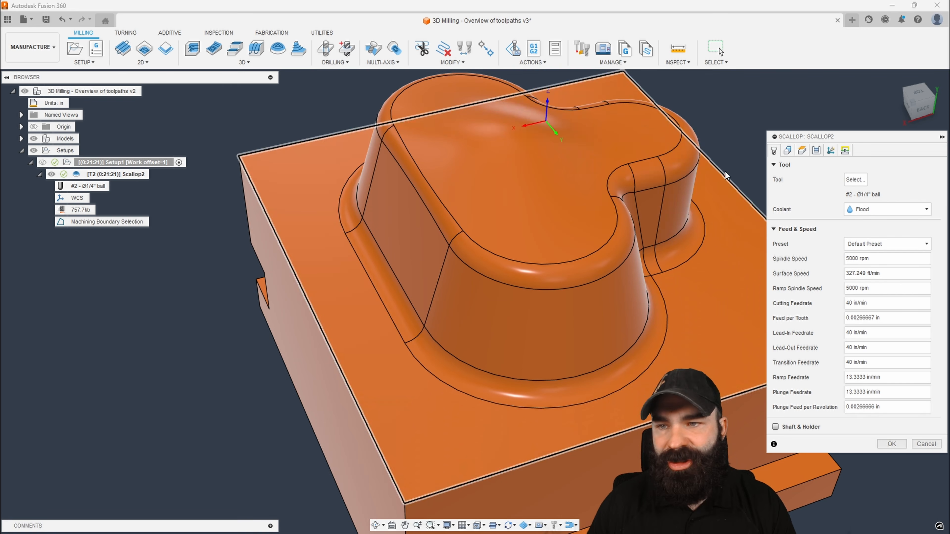
{"action": "left_click", "coordinate": [815, 151]}
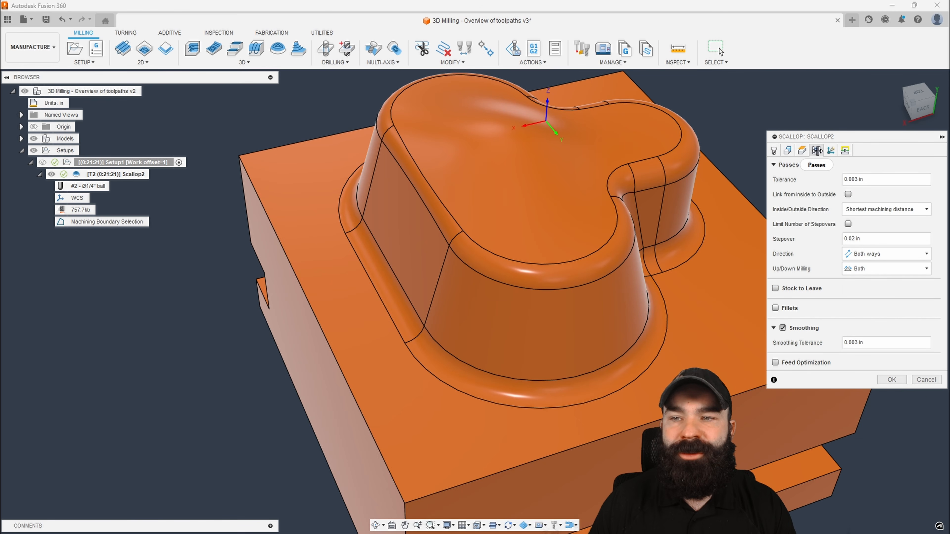
{"action": "left_click_drag", "start_coordinate": [864, 179], "coordinate": [855, 179]}
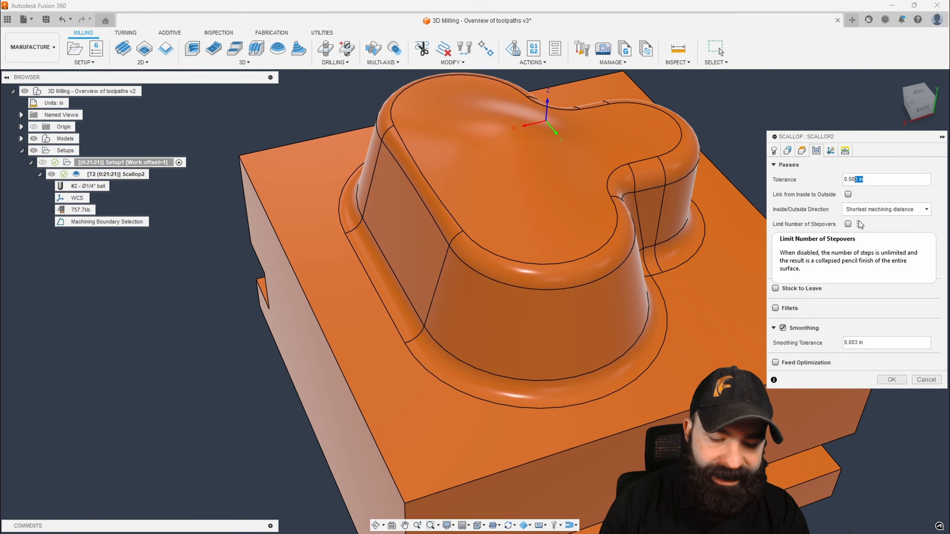
{"action": "type", "text": "1"}
{"action": "key", "text": "BackSpace"}
{"action": "type", "text": "4"}
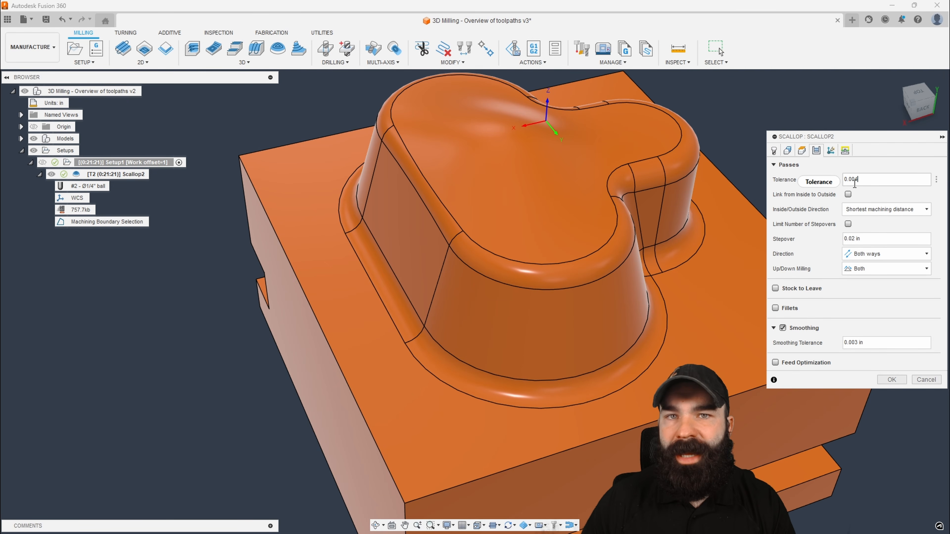
{"action": "mouse_move", "coordinate": [855, 183]}
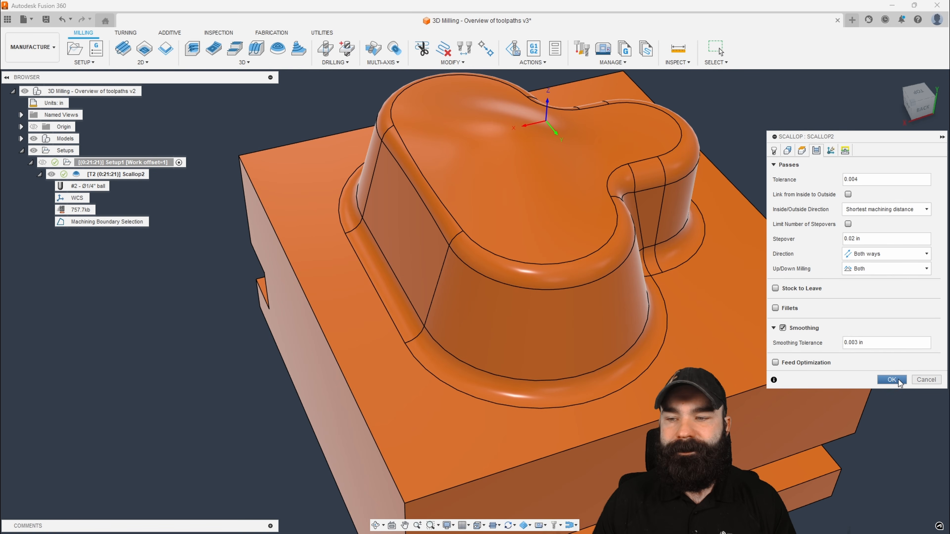
{"action": "left_click", "coordinate": [892, 379]}
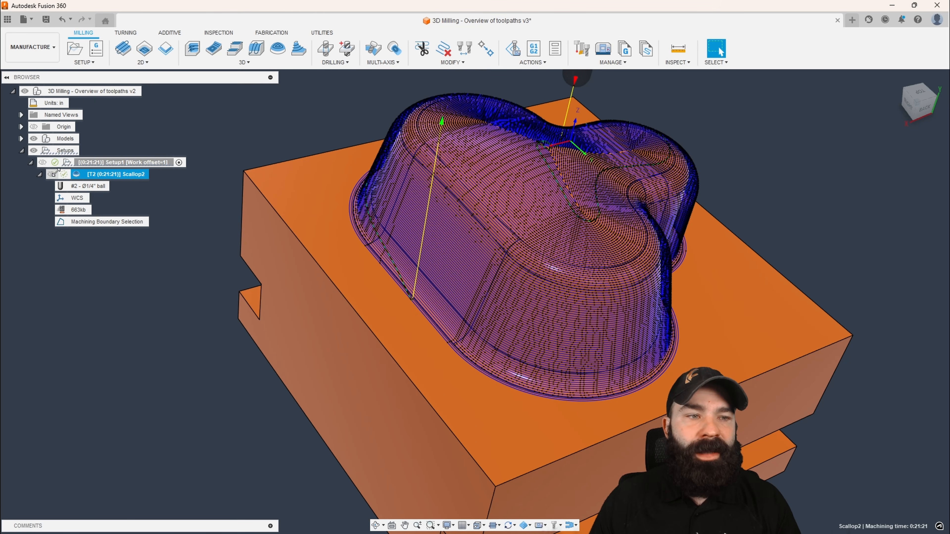
{"action": "middle_click_drag", "start_coordinate": [268, 295], "coordinate": [223, 287], "text": "shift"}
{"action": "scroll", "coordinate": [223, 287], "scroll_direction": "down", "scroll_amount": 1}
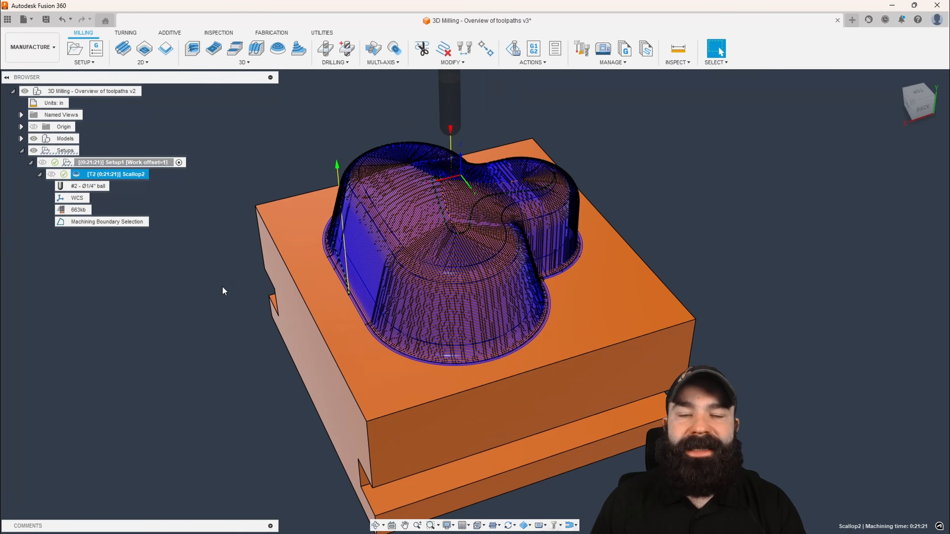